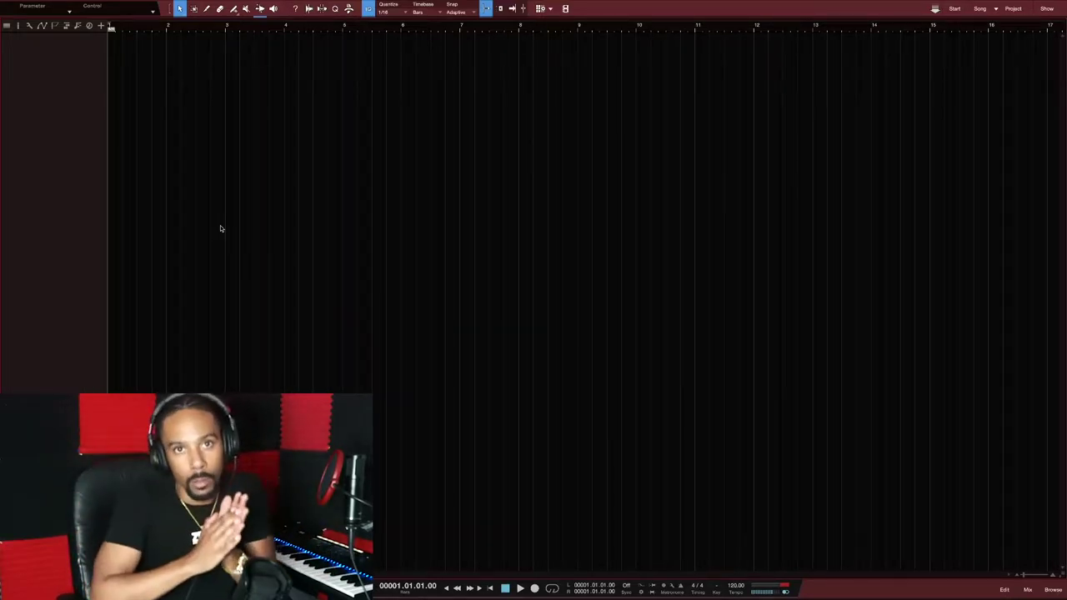
# Import the Flo Milli type beat MP3 from the Downloads folder in Finder onto a new track at the song start and play it briefly
pyautogui.hotkey('ctrl', 'Right')
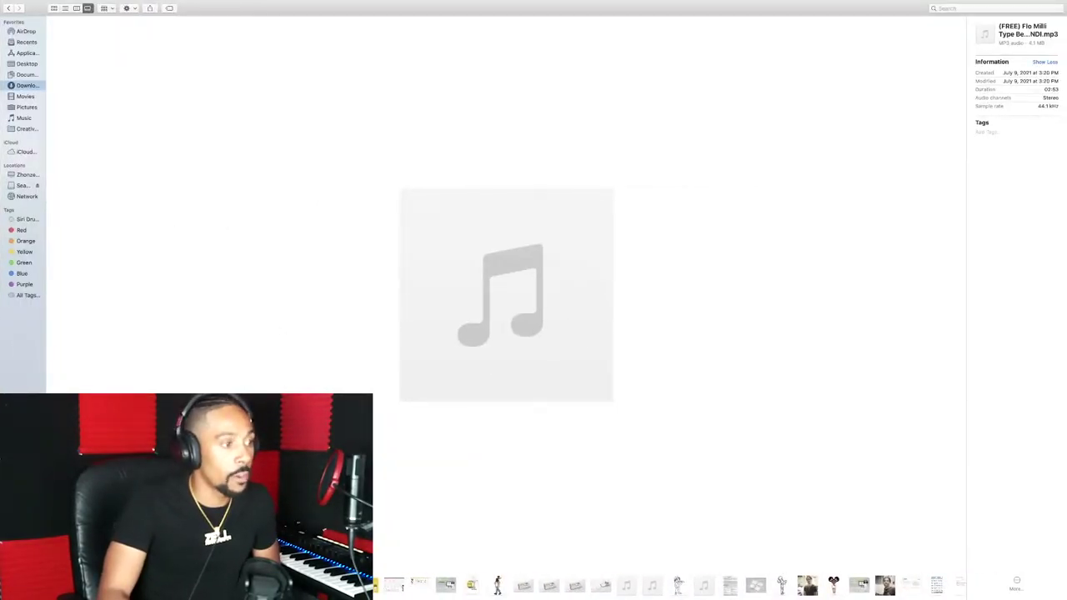
pyautogui.moveTo(506, 295); pyautogui.dragTo(121, 55)
pyautogui.hotkey('ctrl', 'Left')
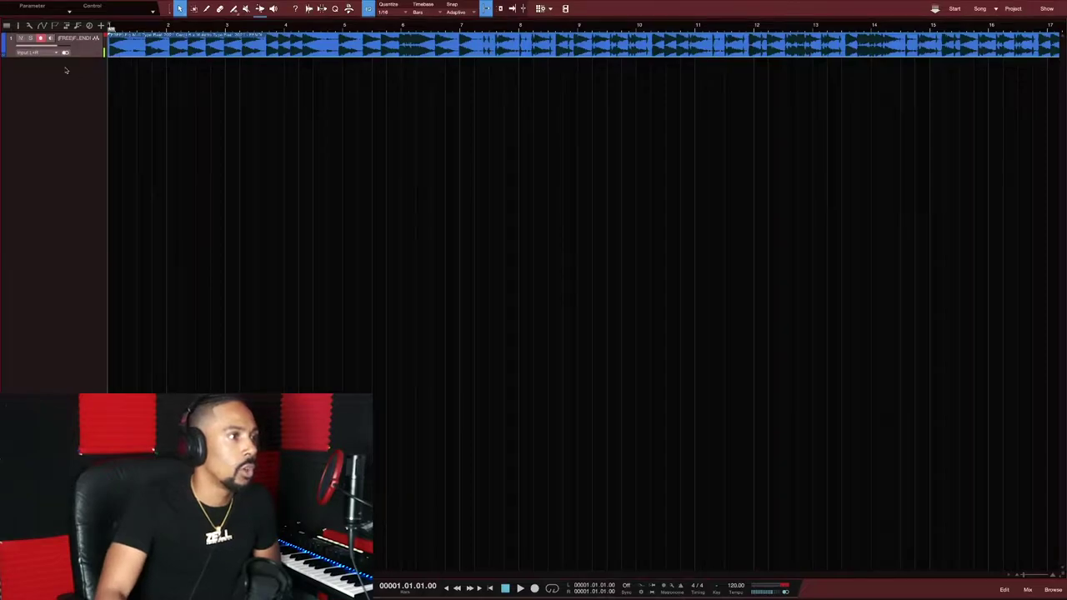
pyautogui.press('space')
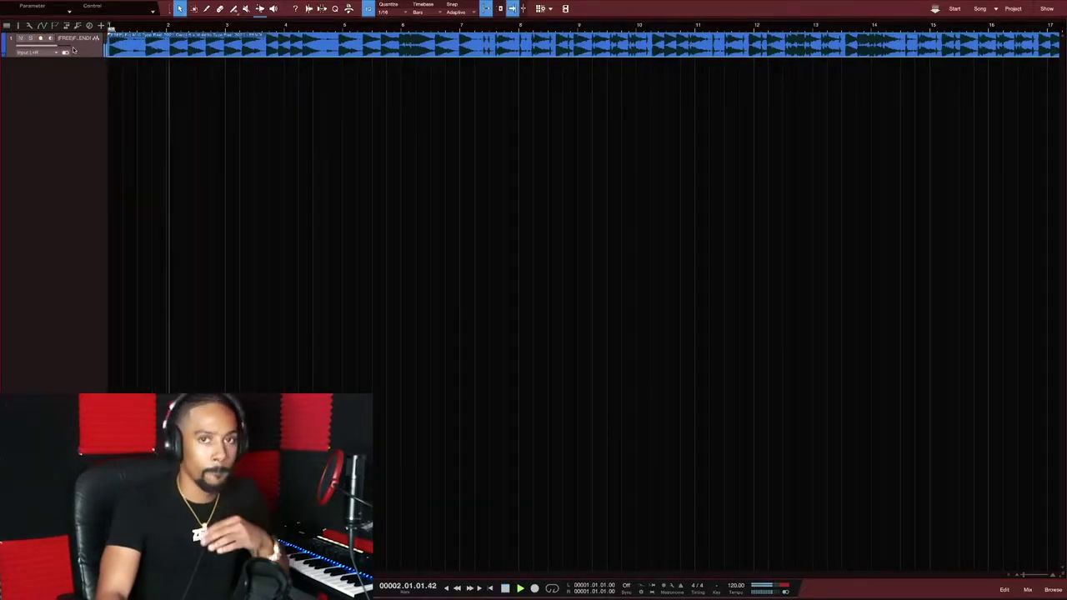
pyautogui.press('space')
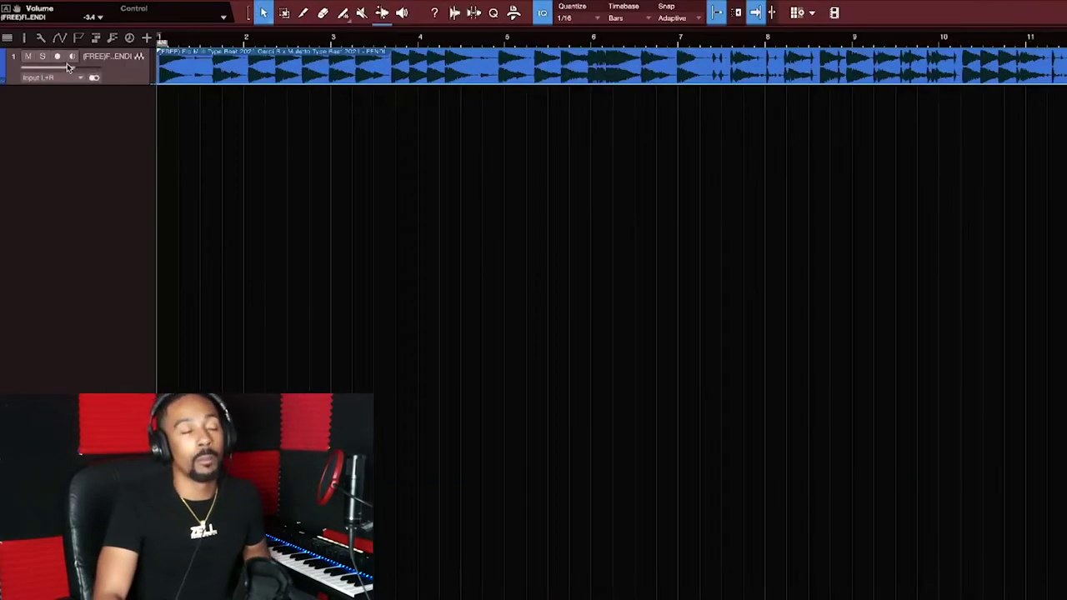
# Open the audio device preferences and examine the available playback and recording devices
pyautogui.click(54, 7)
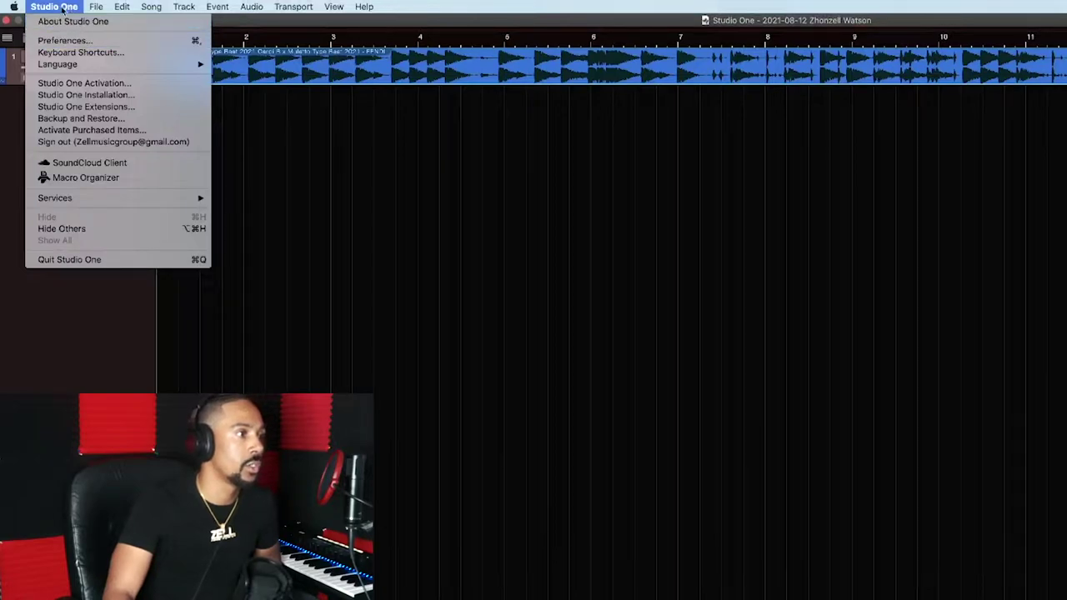
pyautogui.click(58, 40)
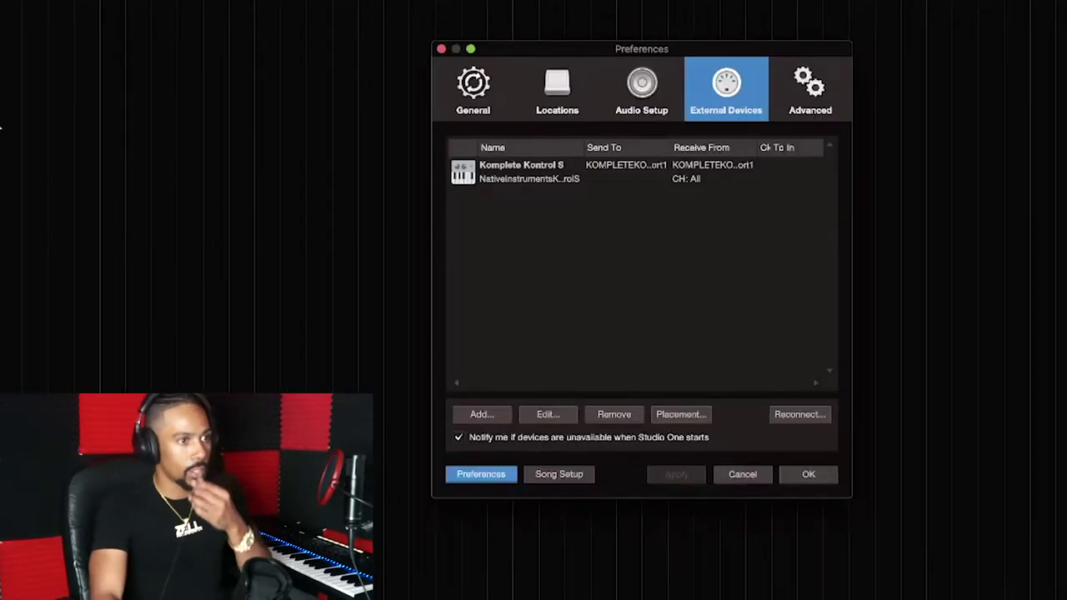
pyautogui.click(647, 96)
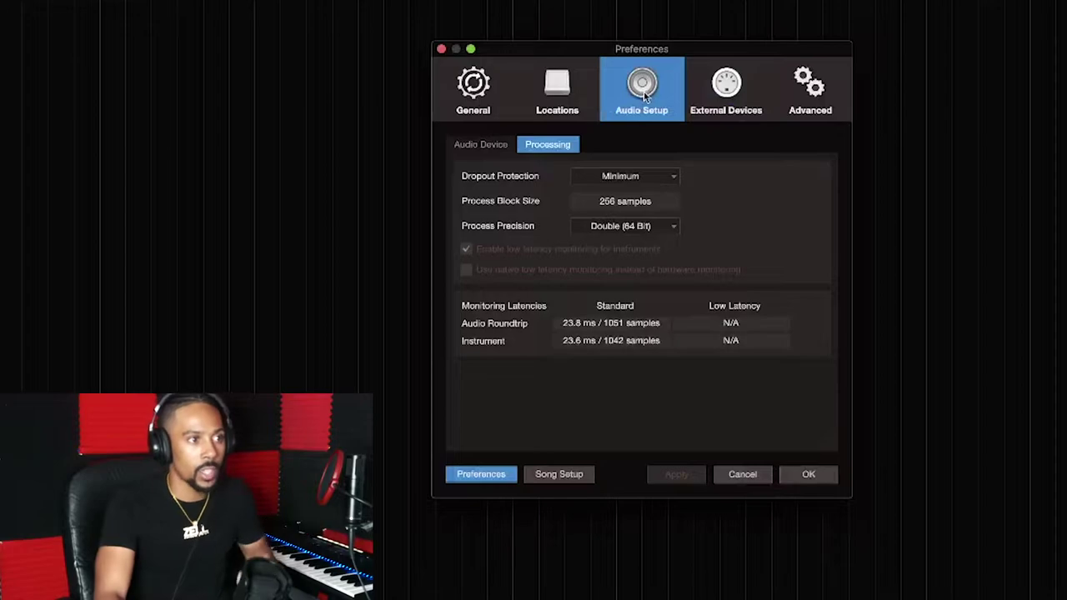
pyautogui.click(479, 146)
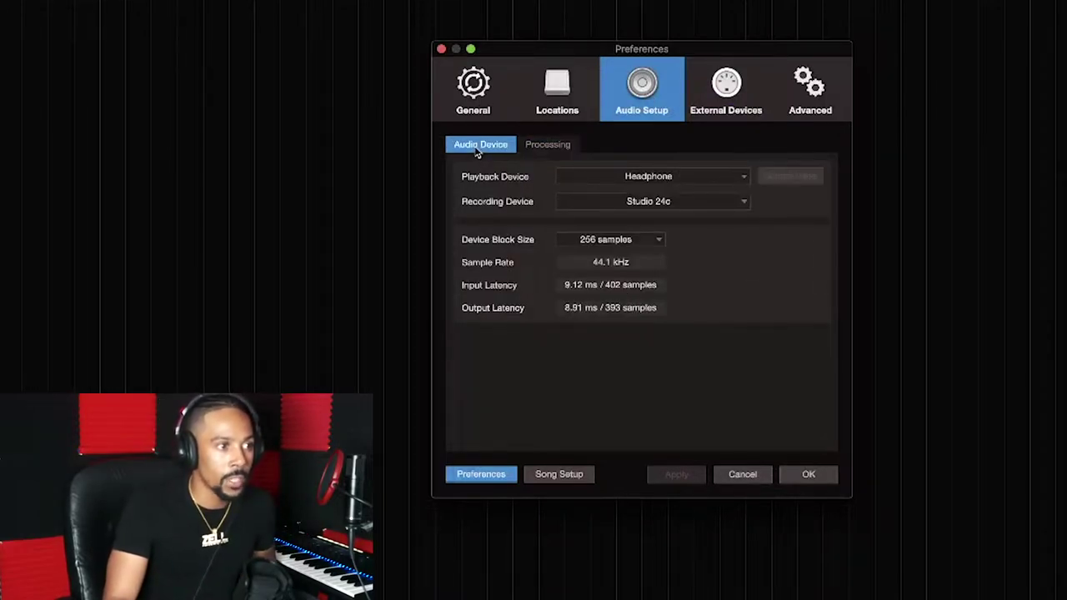
pyautogui.click(617, 178)
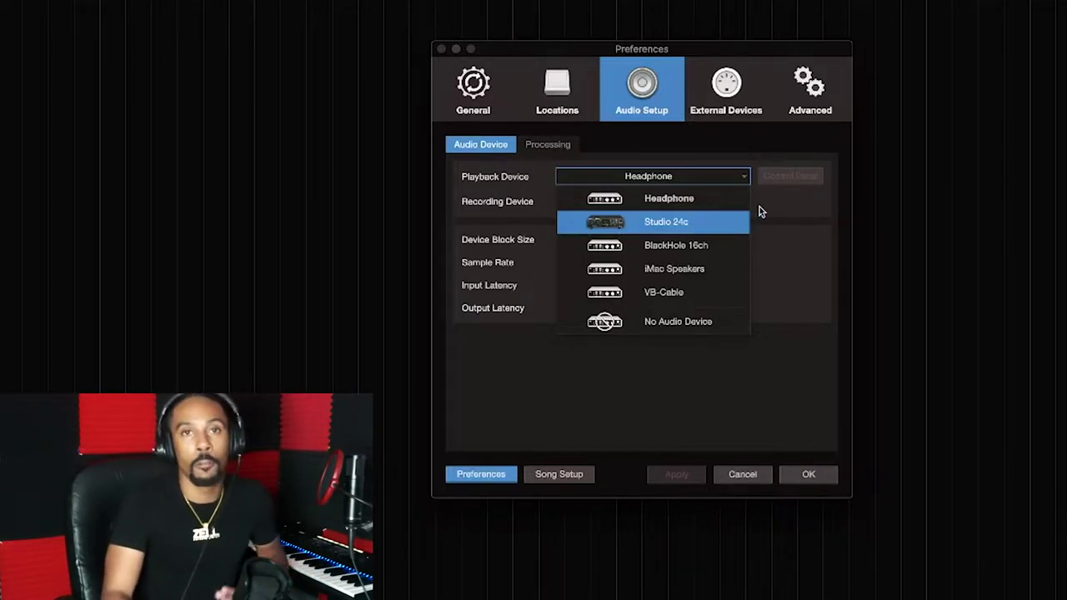
pyautogui.click(787, 214)
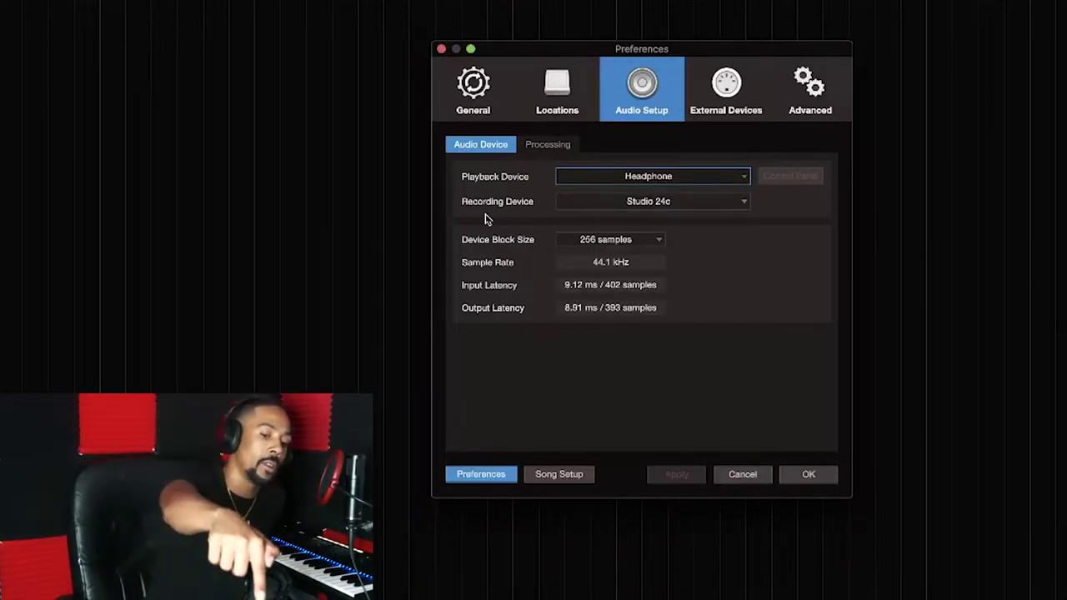
pyautogui.click(638, 202)
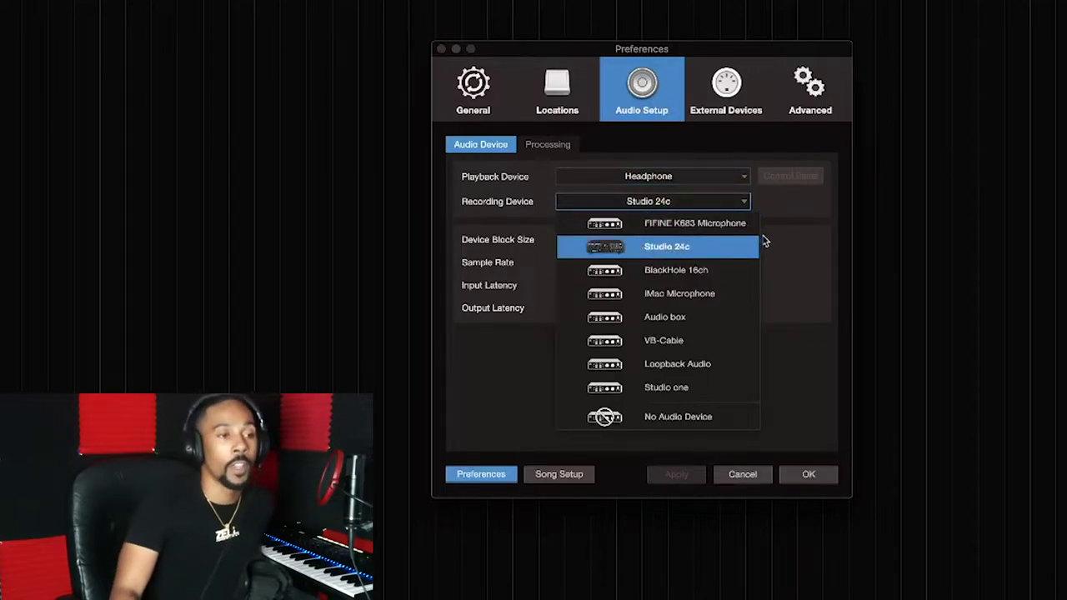
pyautogui.click(781, 220)
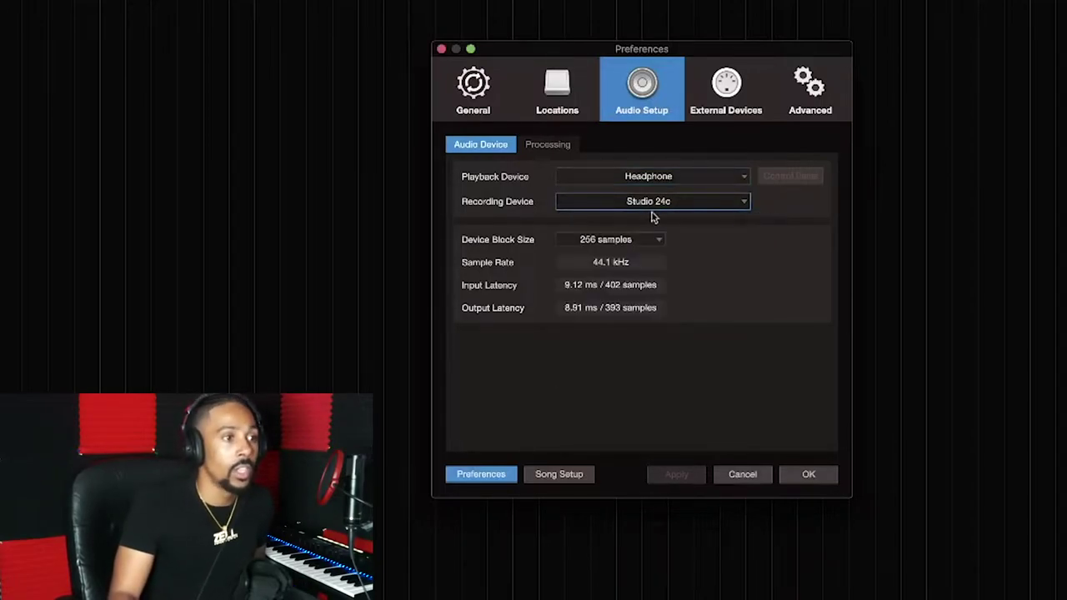
# Examine the sample sizes available for the device block size
pyautogui.click(622, 243)
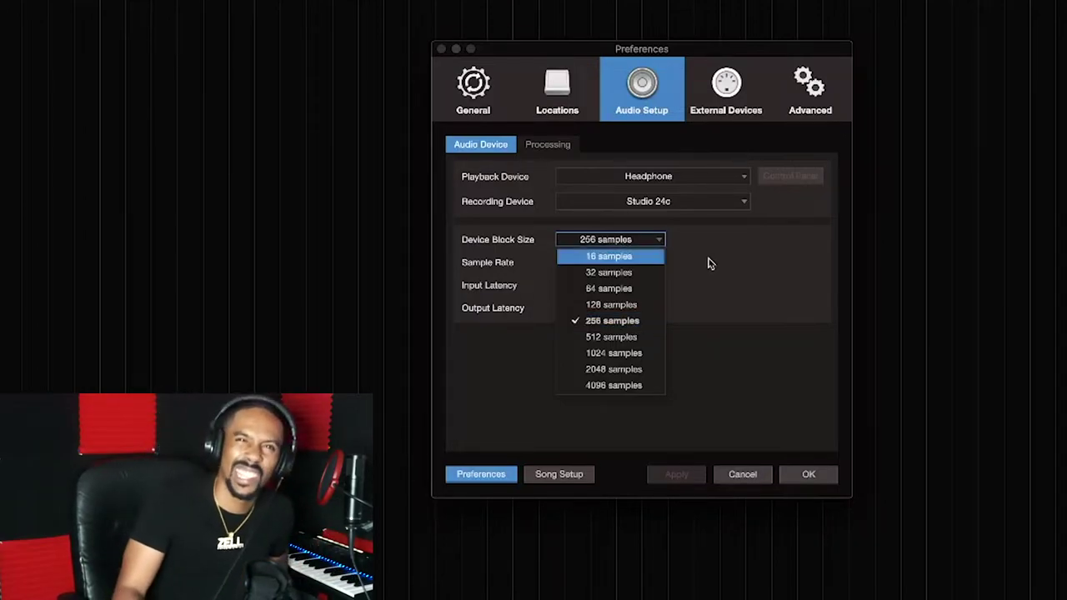
pyautogui.click(734, 270)
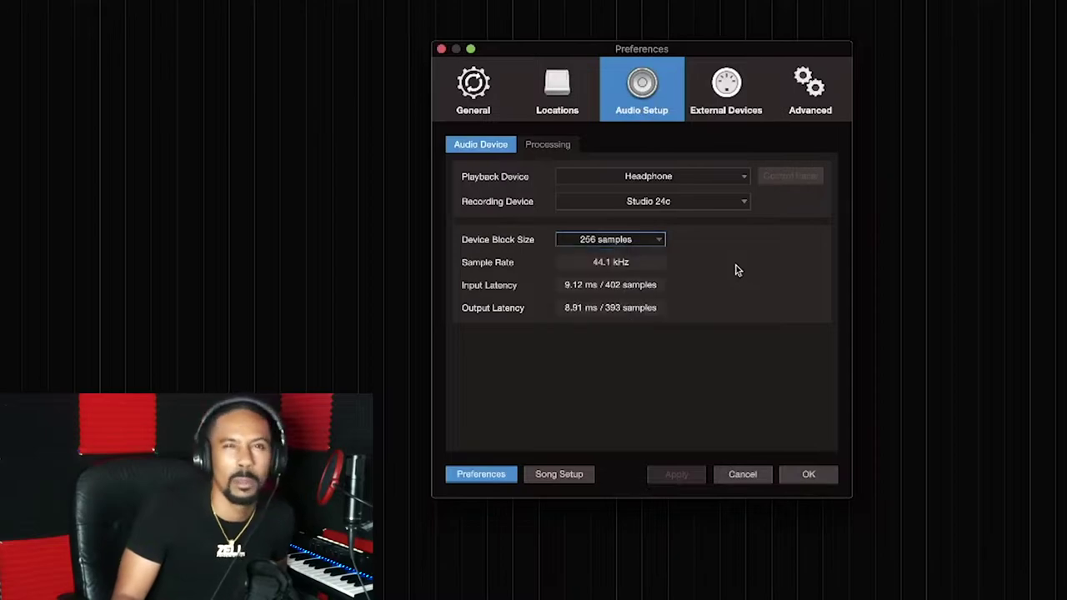
pyautogui.click(583, 239)
pyautogui.click(719, 342)
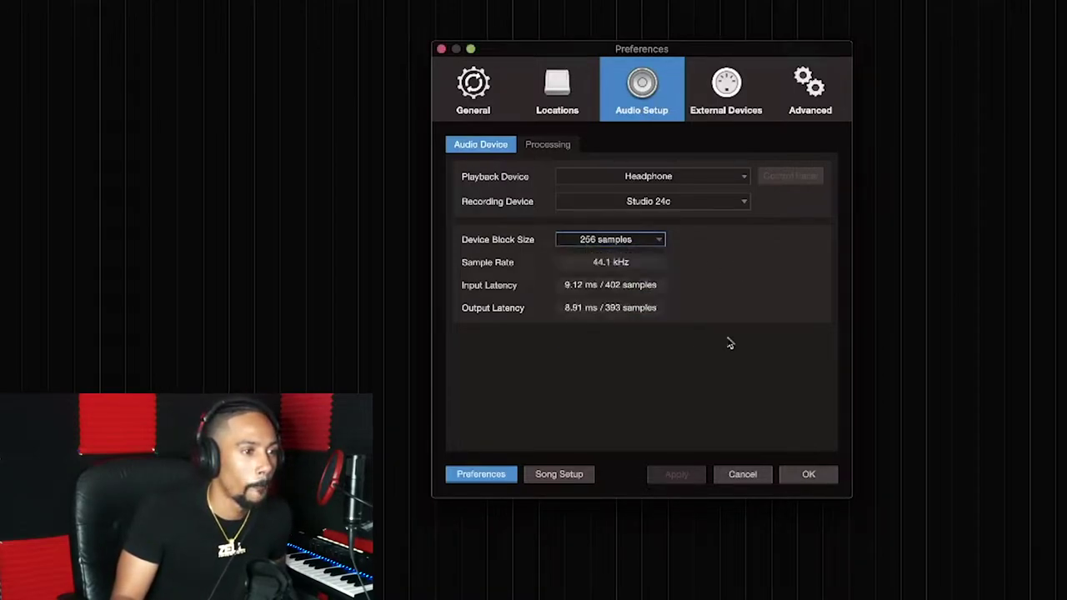
pyautogui.click(631, 243)
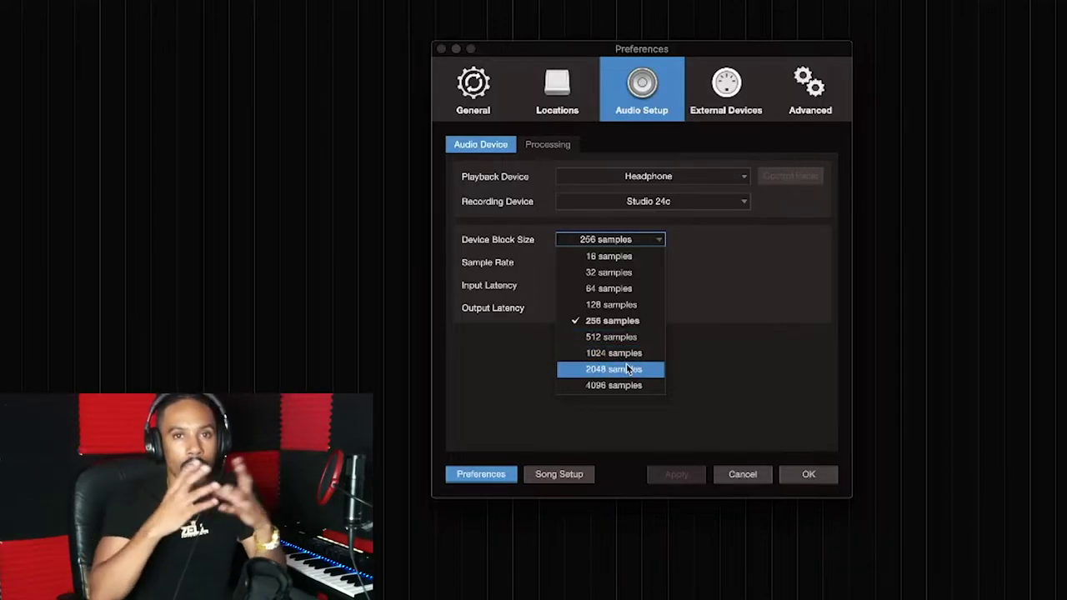
pyautogui.click(703, 331)
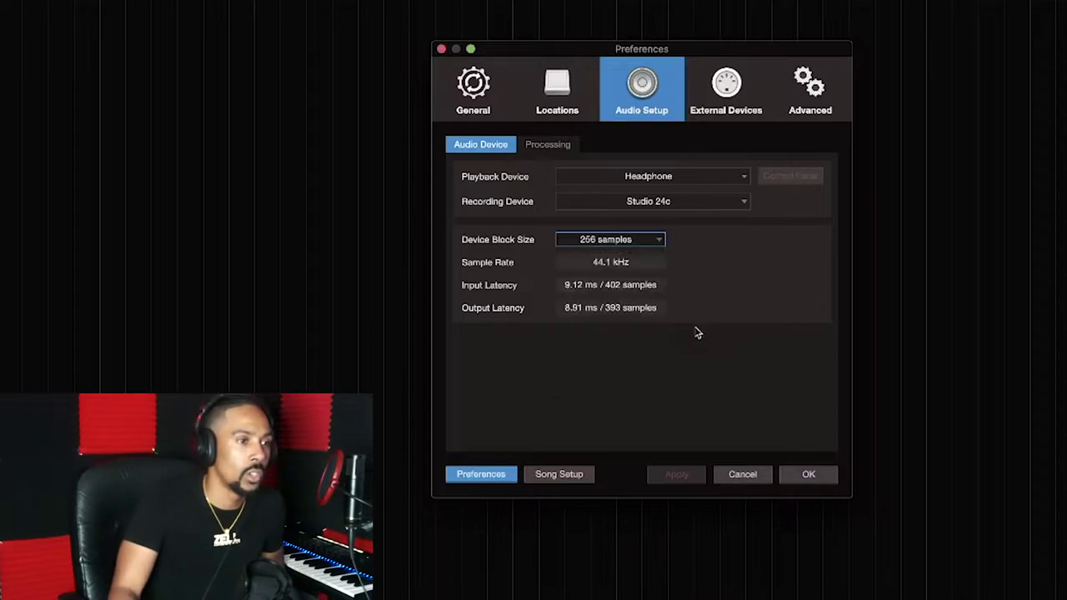
# Examine the audio processing options for dropout protection and process precision
pyautogui.click(555, 149)
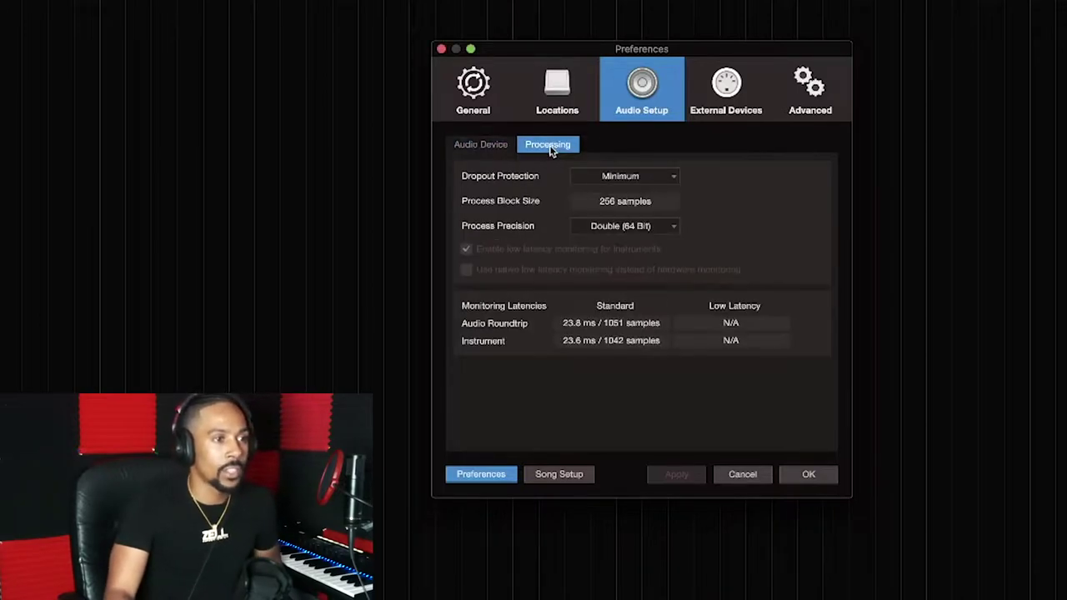
pyautogui.click(631, 179)
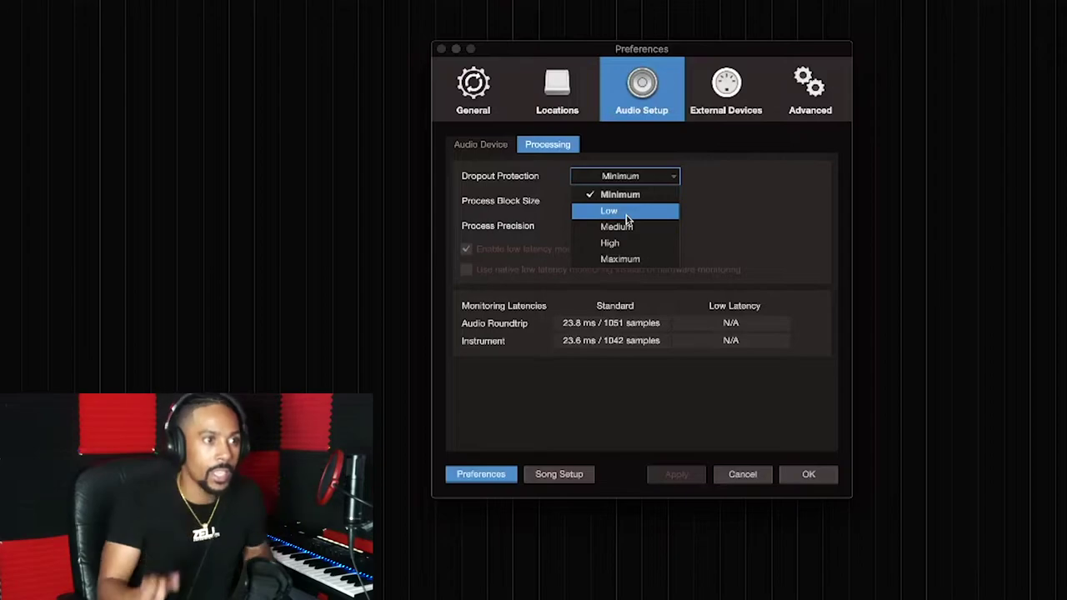
pyautogui.click(779, 234)
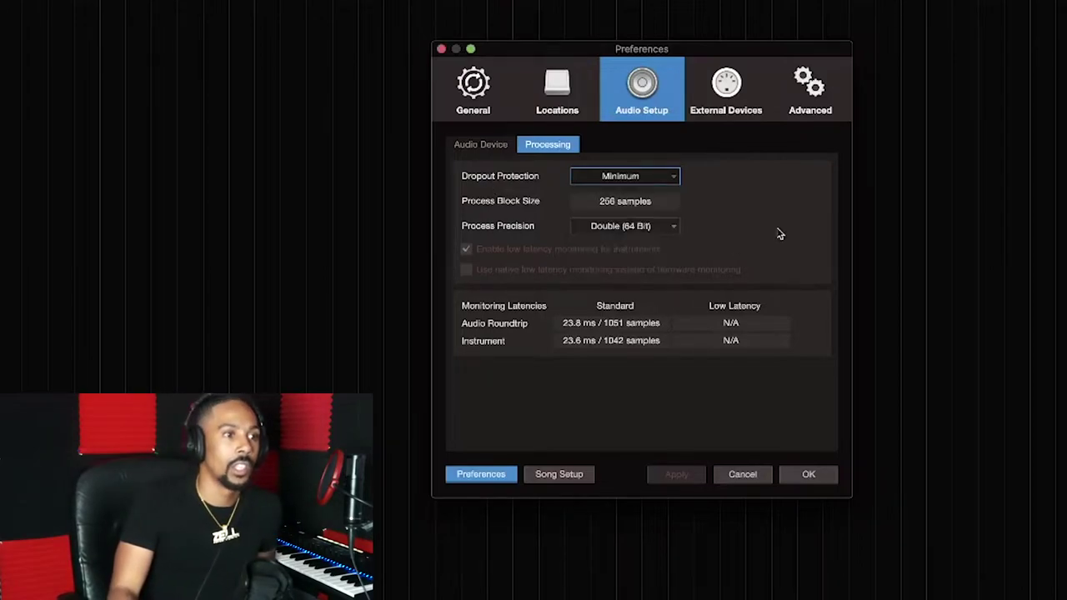
pyautogui.click(611, 230)
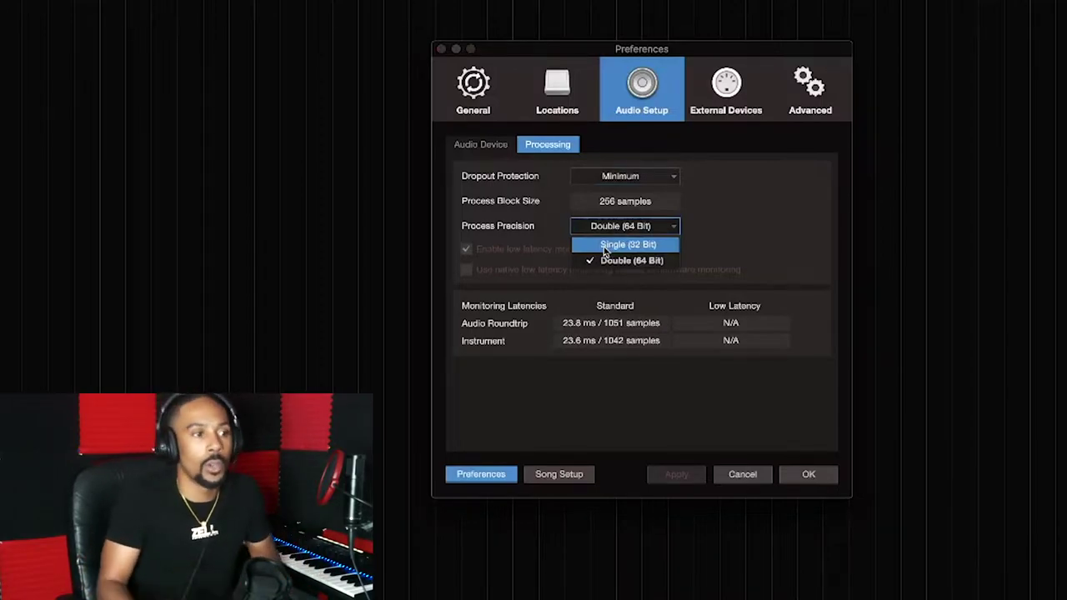
pyautogui.click(735, 250)
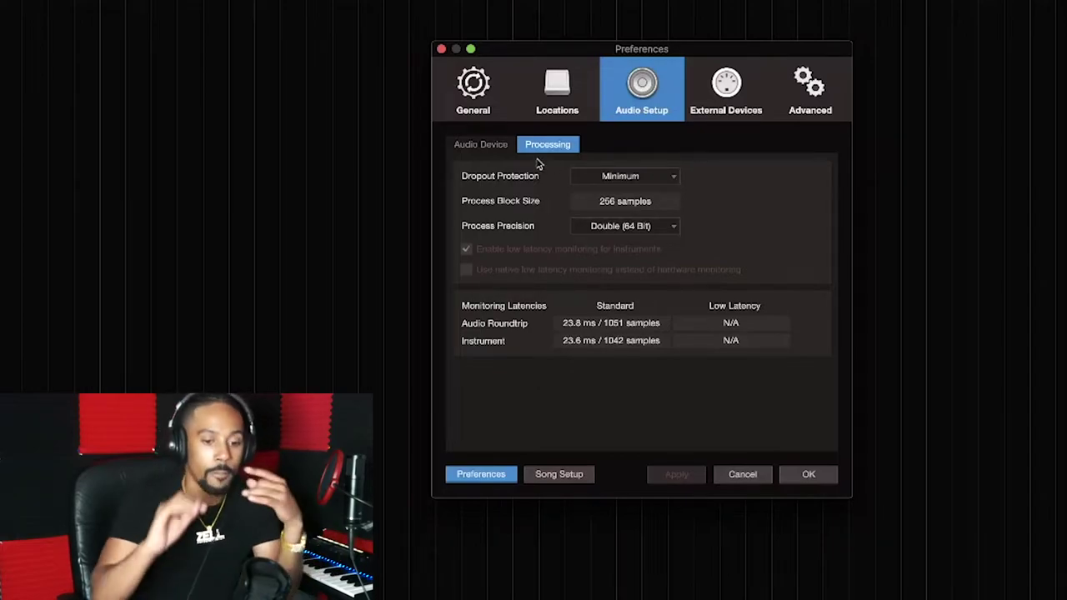
# Remove the Komplete Kontrol S keyboard from the external devices
pyautogui.click(760, 81)
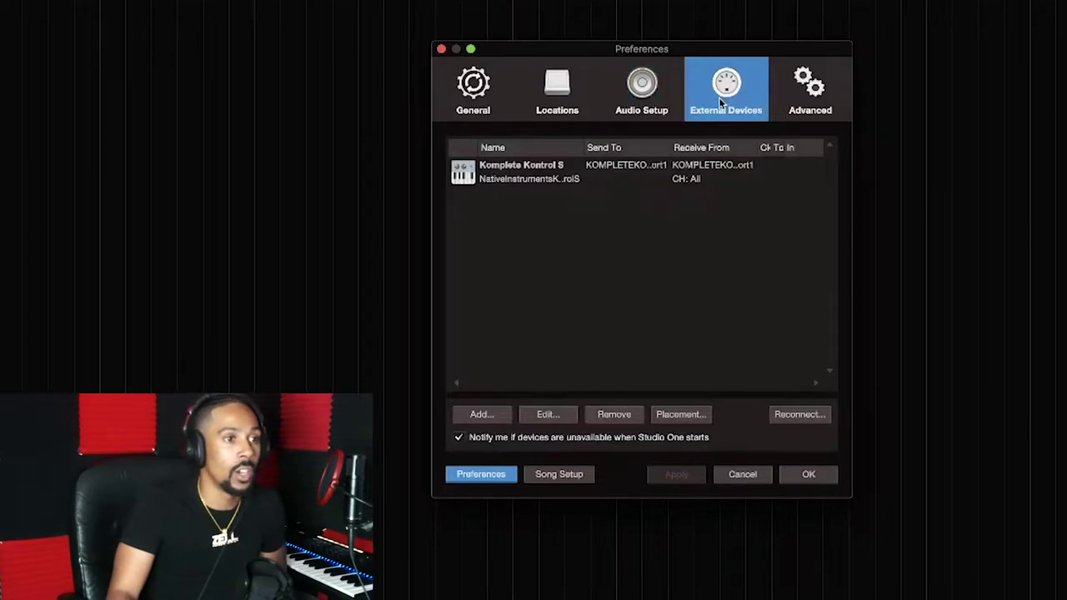
pyautogui.click(635, 98)
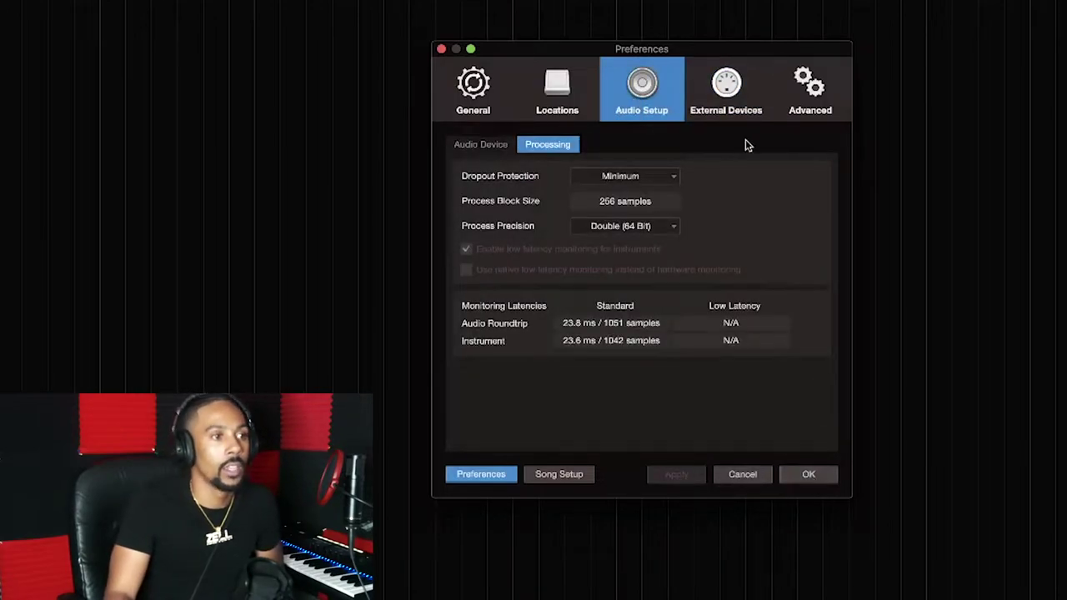
pyautogui.click(735, 93)
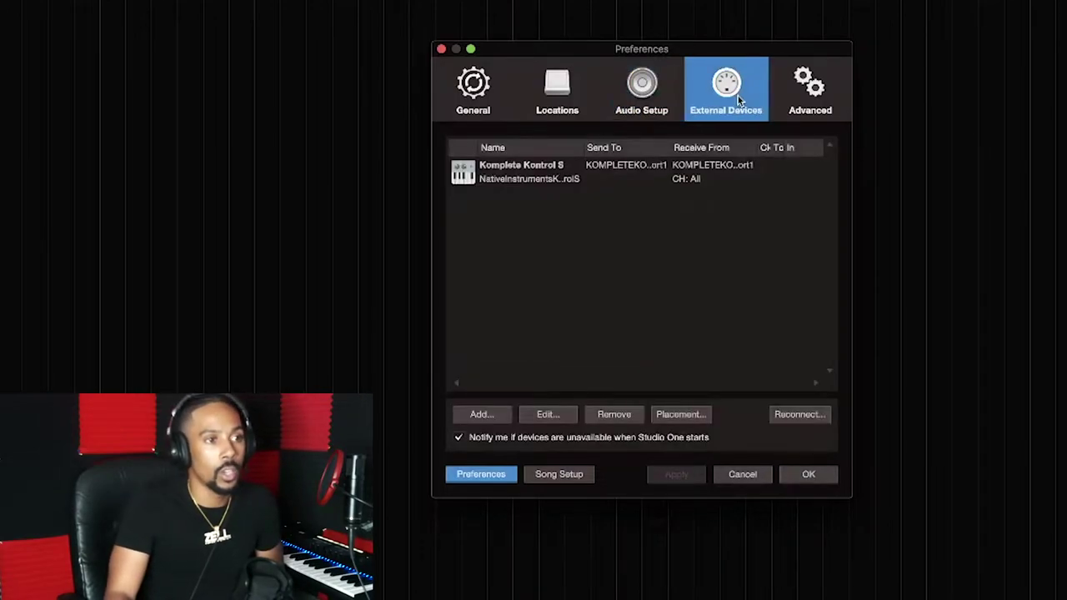
pyautogui.click(677, 179)
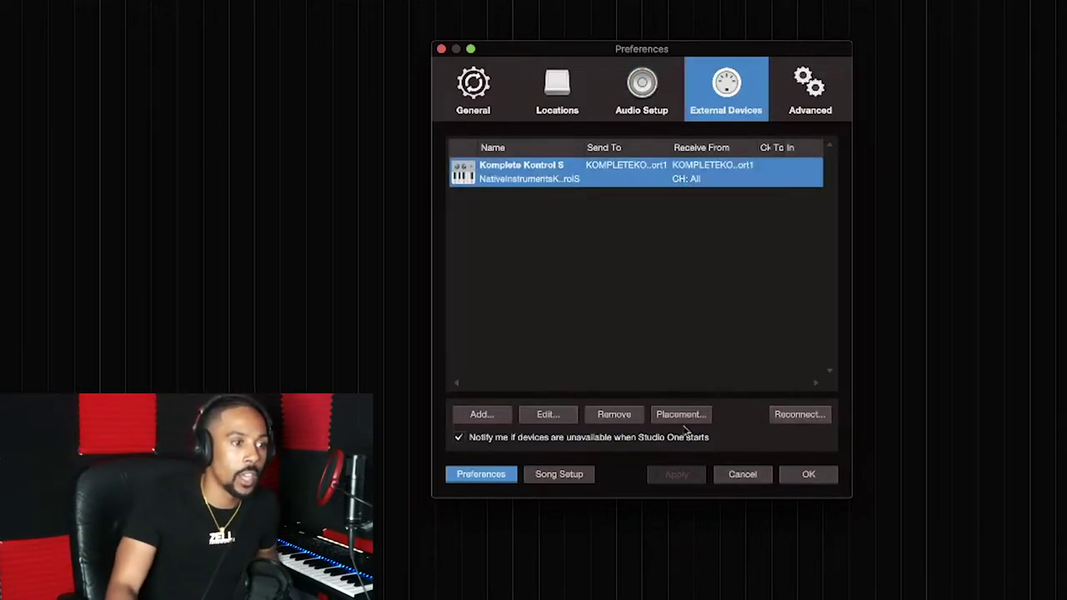
pyautogui.click(609, 425)
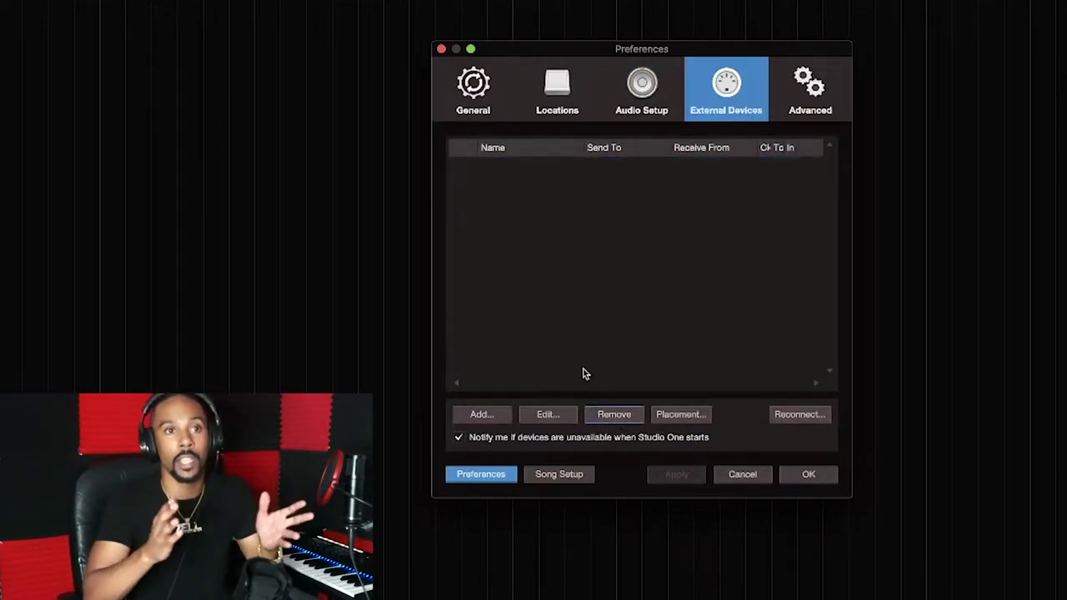
# Start adding an external device and examine the keyboard models offered under CME and Native Instruments
pyautogui.click(484, 415)
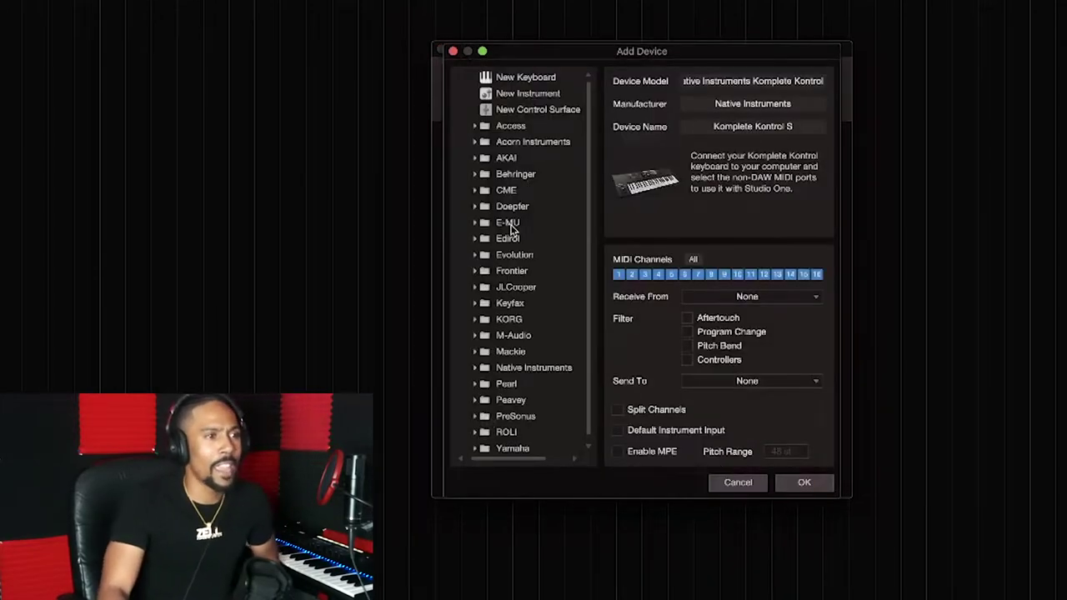
pyautogui.click(473, 193)
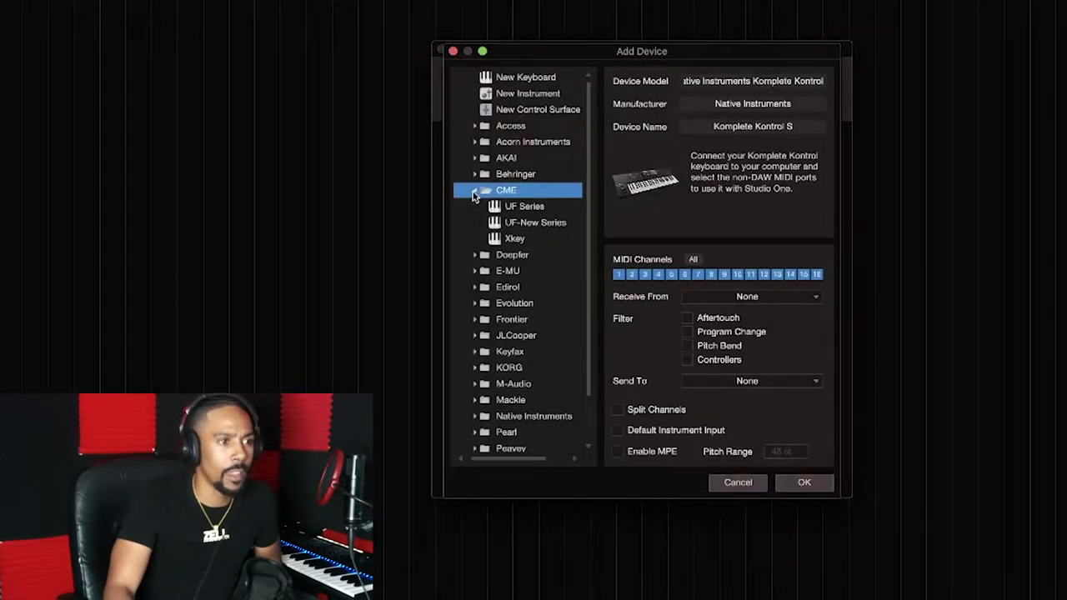
pyautogui.click(473, 192)
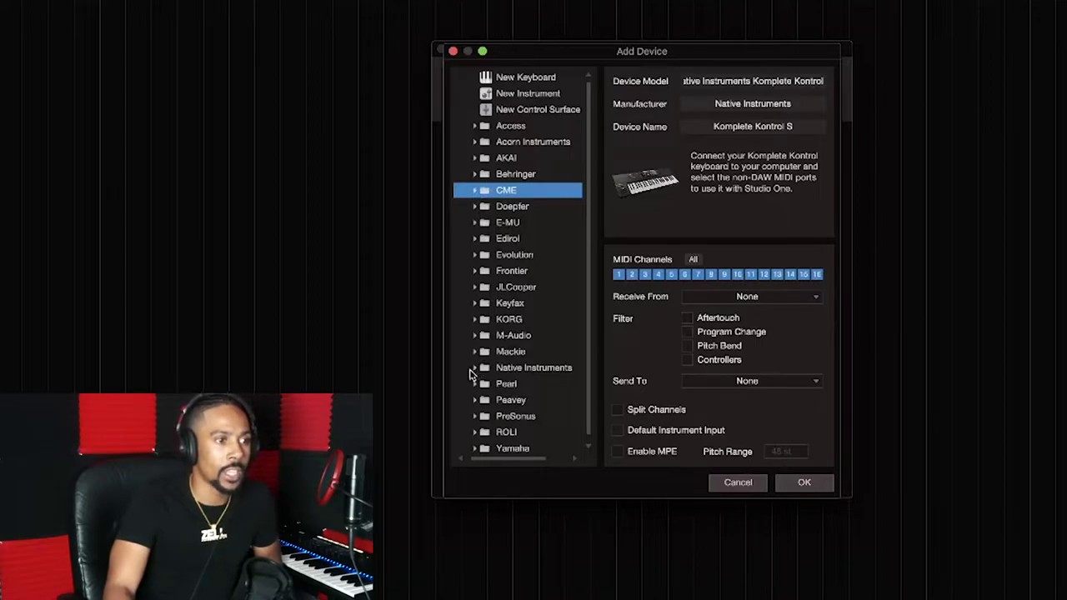
pyautogui.click(472, 370)
pyautogui.click(526, 386)
pyautogui.click(532, 419)
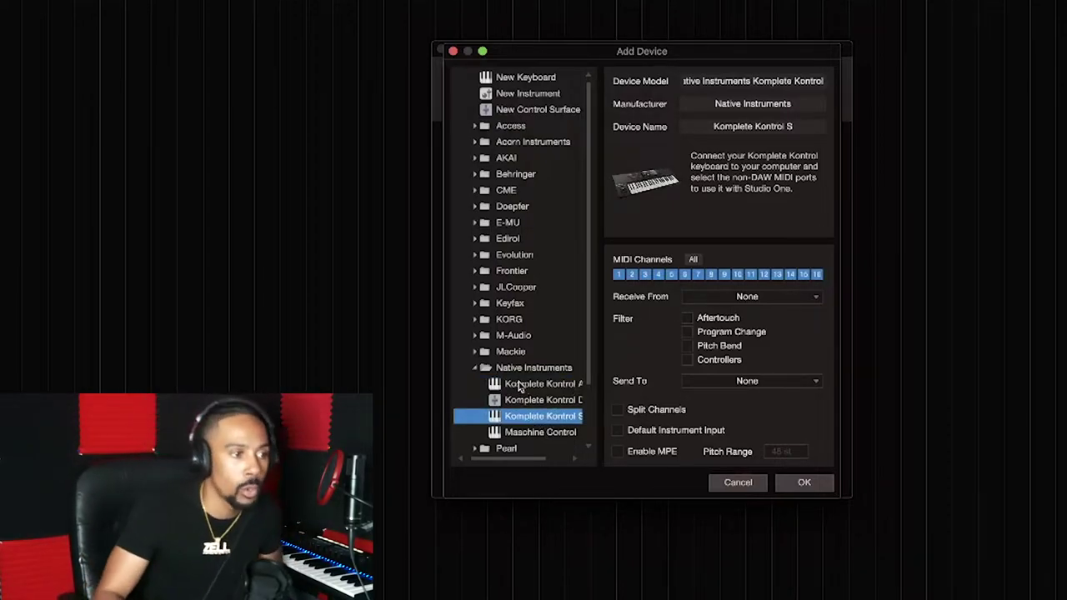
pyautogui.click(481, 369)
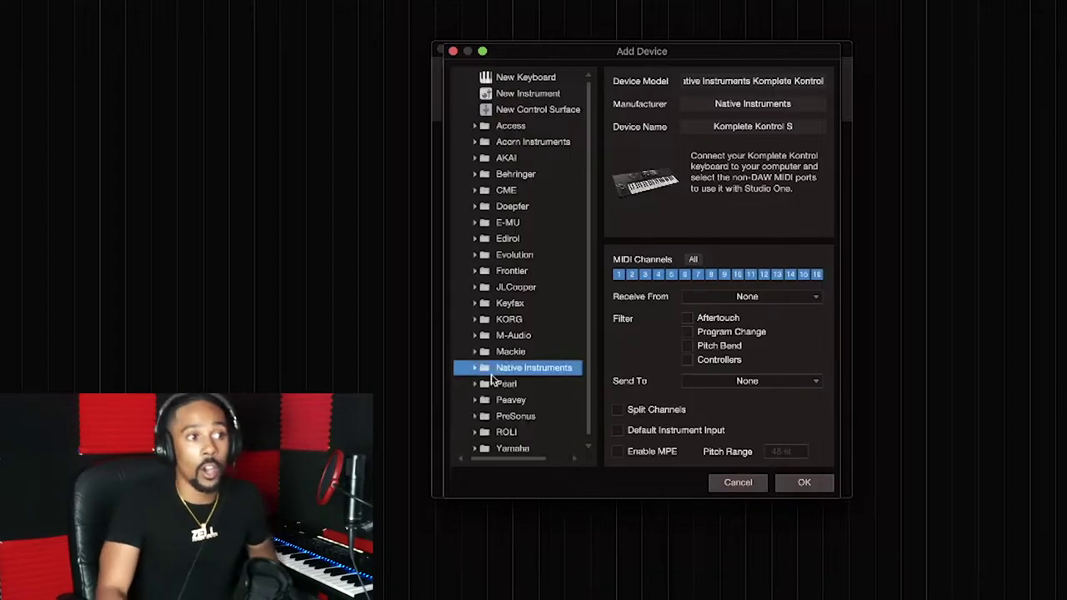
# Try the generic New Keyboard model with its editable device name, and check the PreSonus device group
pyautogui.click(558, 80)
pyautogui.click(746, 126)
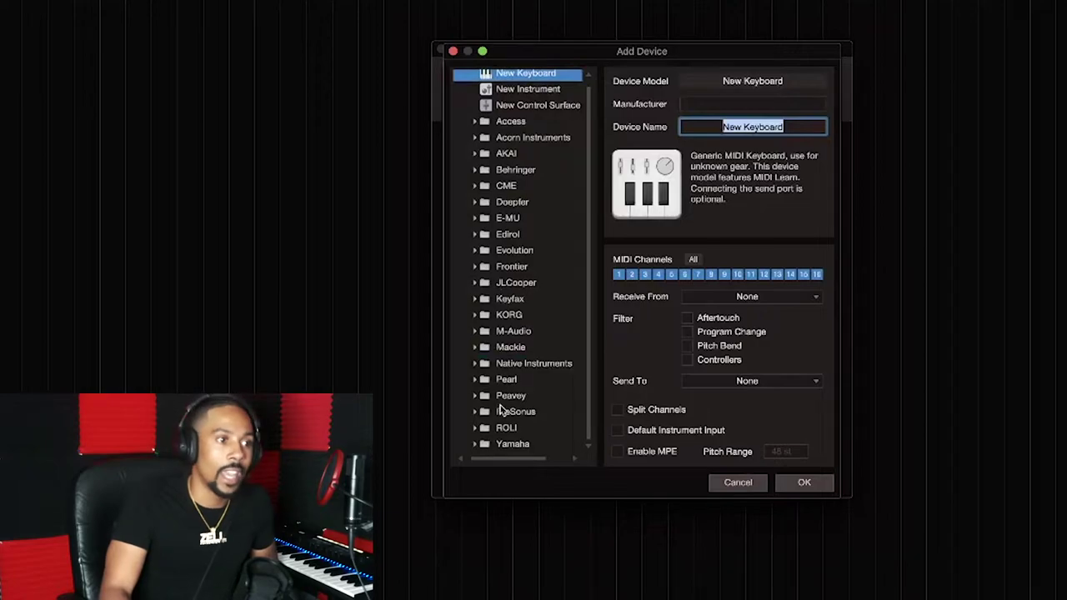
pyautogui.click(480, 416)
pyautogui.click(478, 413)
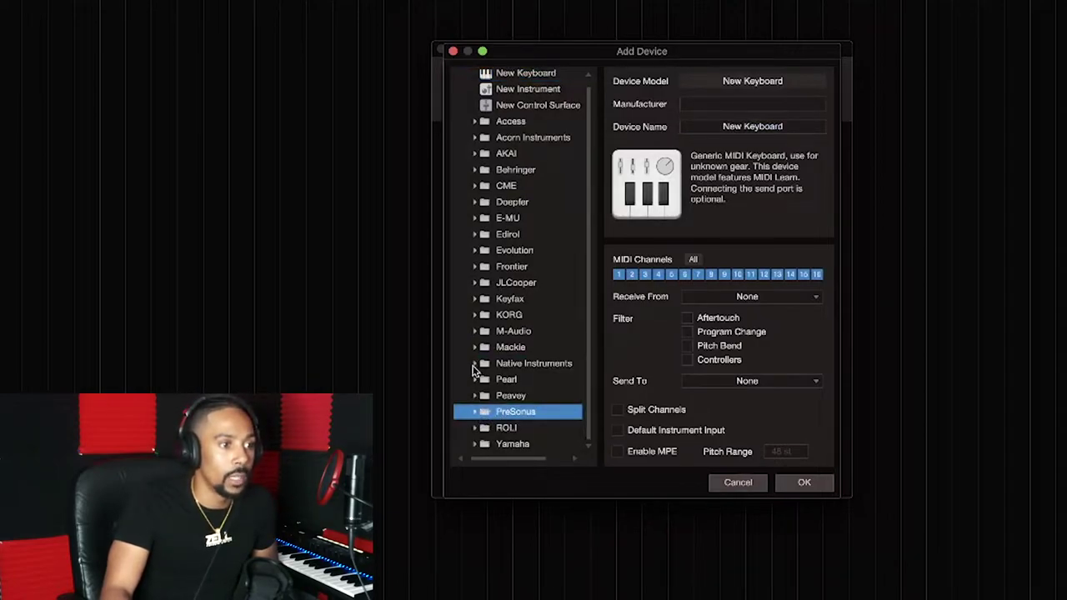
# Add the Native Instruments Komplete Kontrol S, receiving from and sending to KOMPLETE KONTROL S49 MK2 Port 1, and accept the preferences
pyautogui.click(474, 365)
pyautogui.click(525, 414)
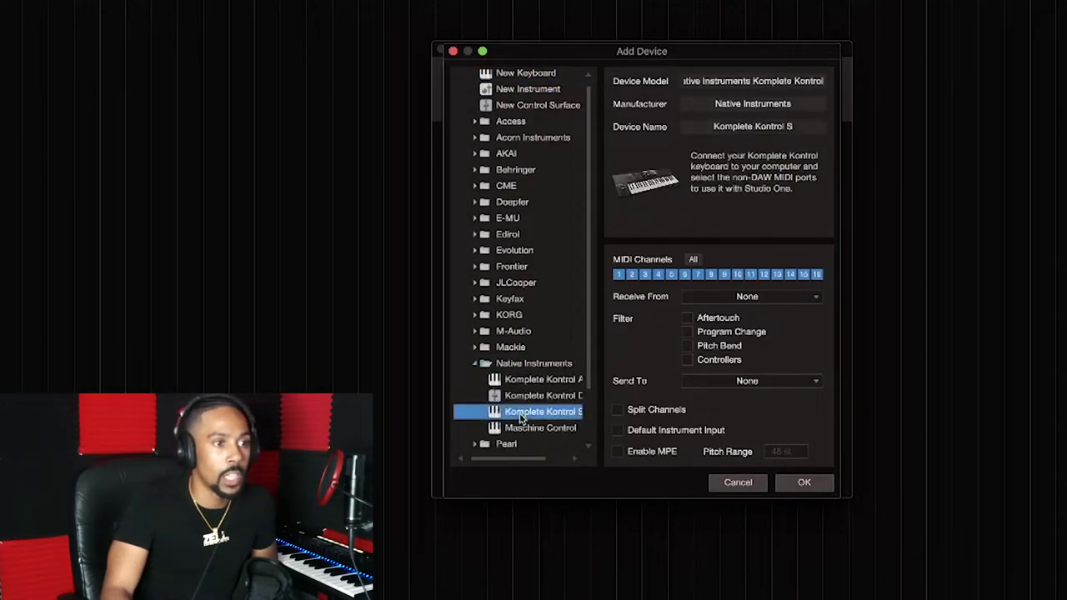
pyautogui.click(717, 299)
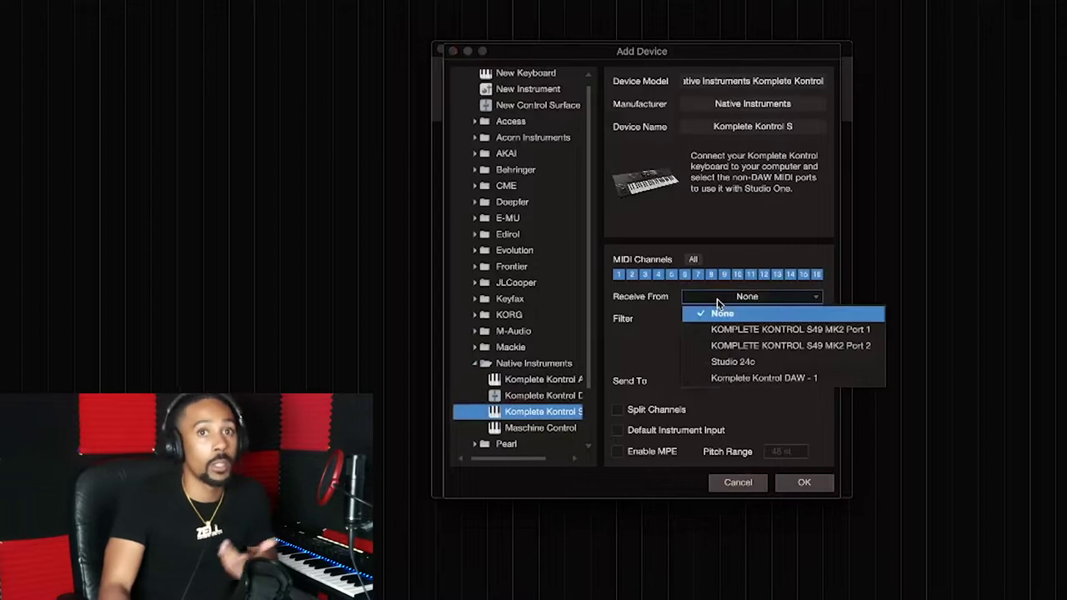
pyautogui.click(773, 334)
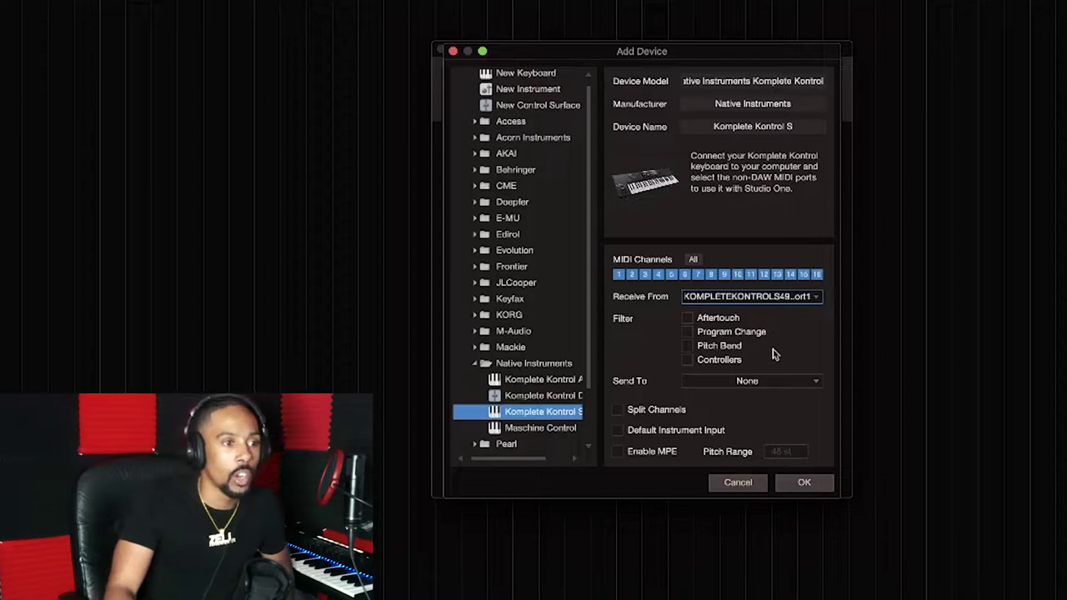
pyautogui.click(774, 382)
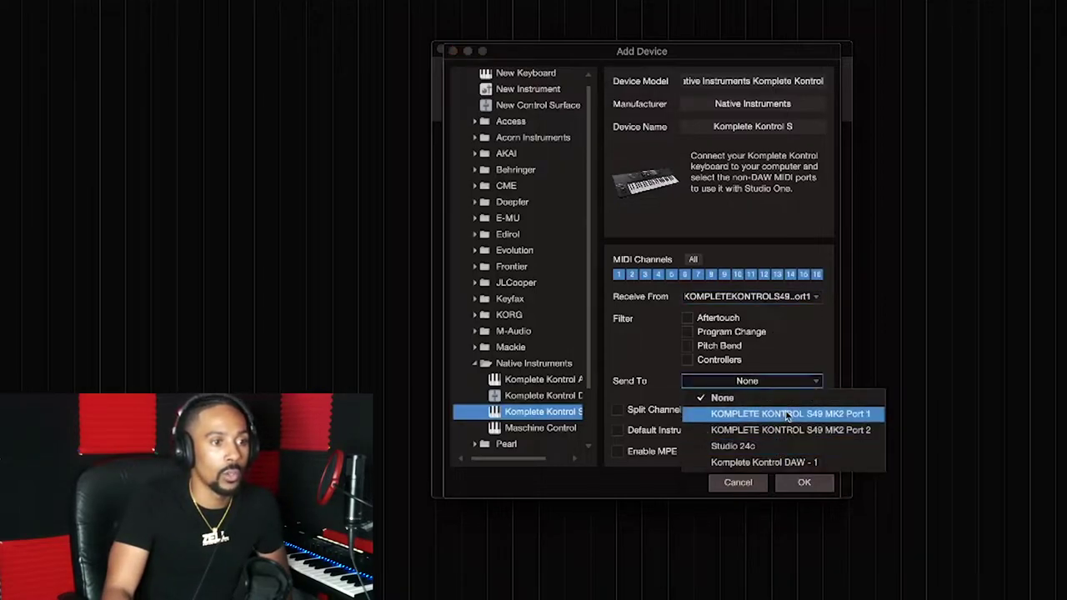
pyautogui.click(786, 414)
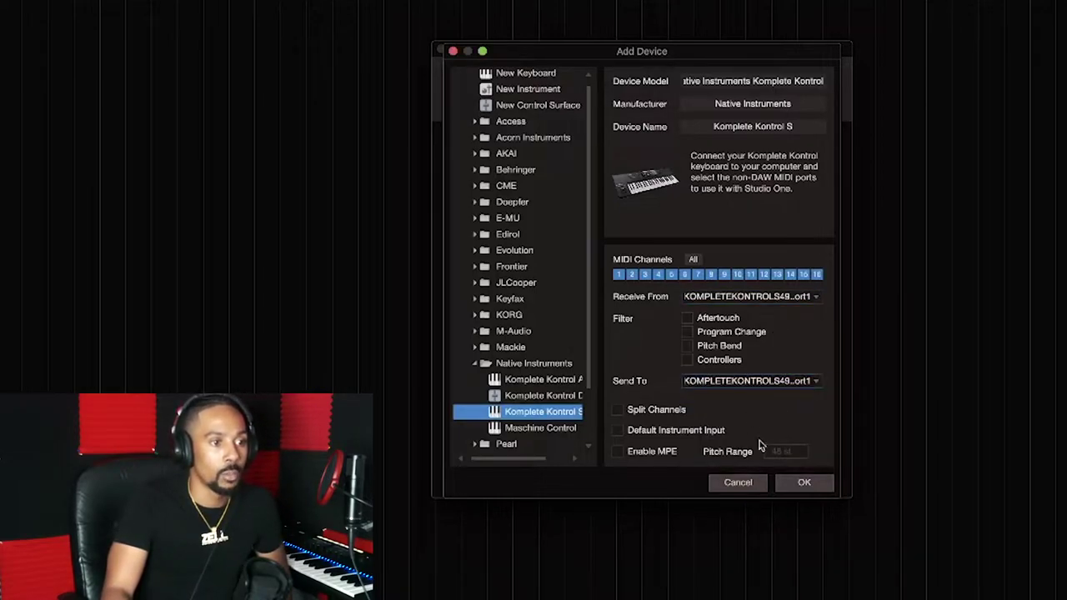
pyautogui.click(801, 482)
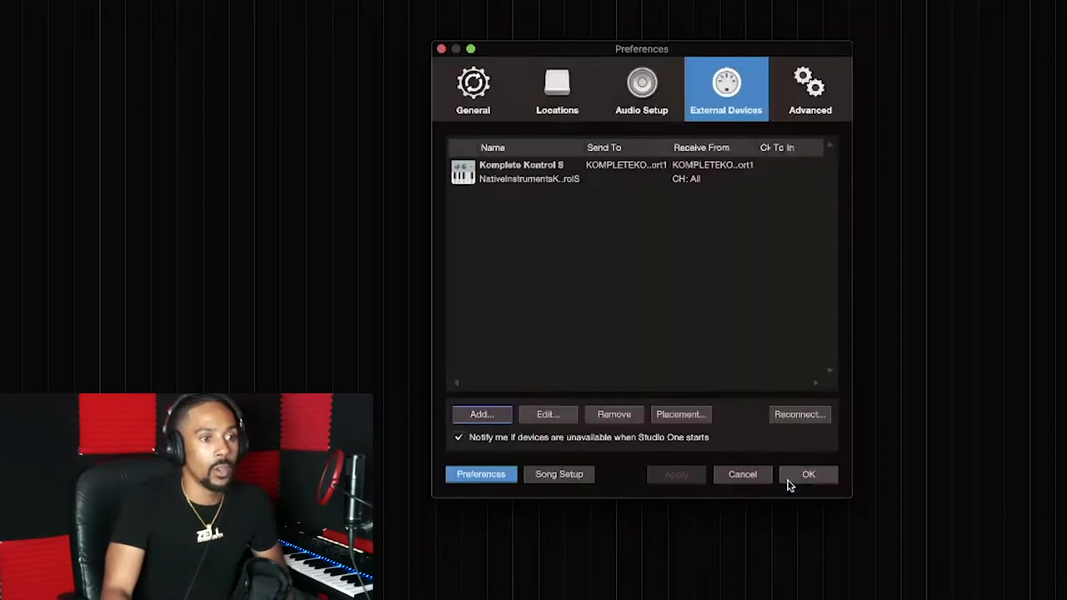
pyautogui.click(792, 475)
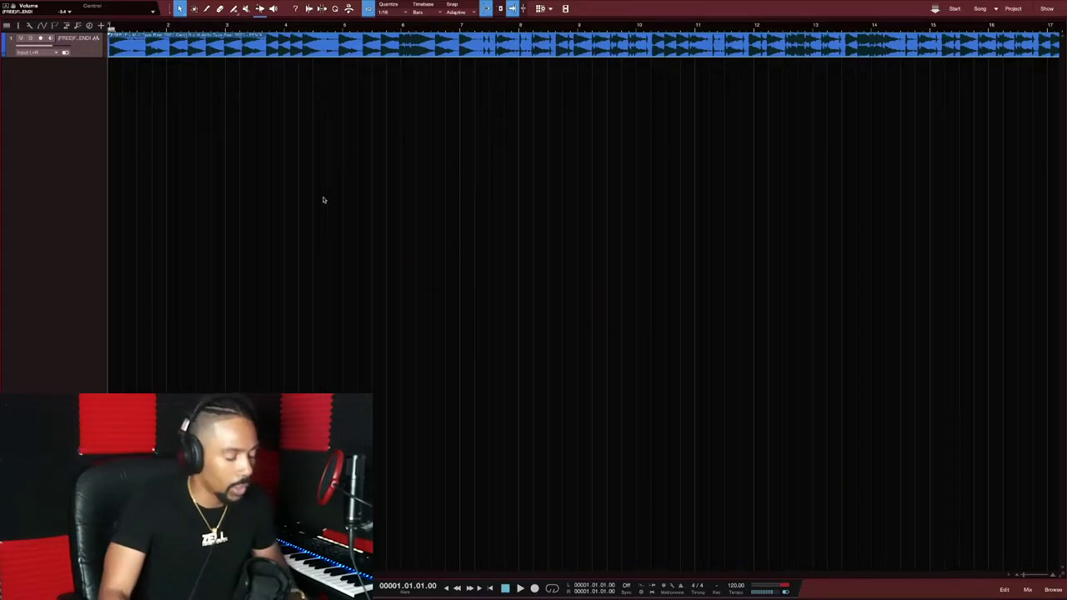
# Play the imported beat briefly from the start of the song and stop playback
pyautogui.press('space')
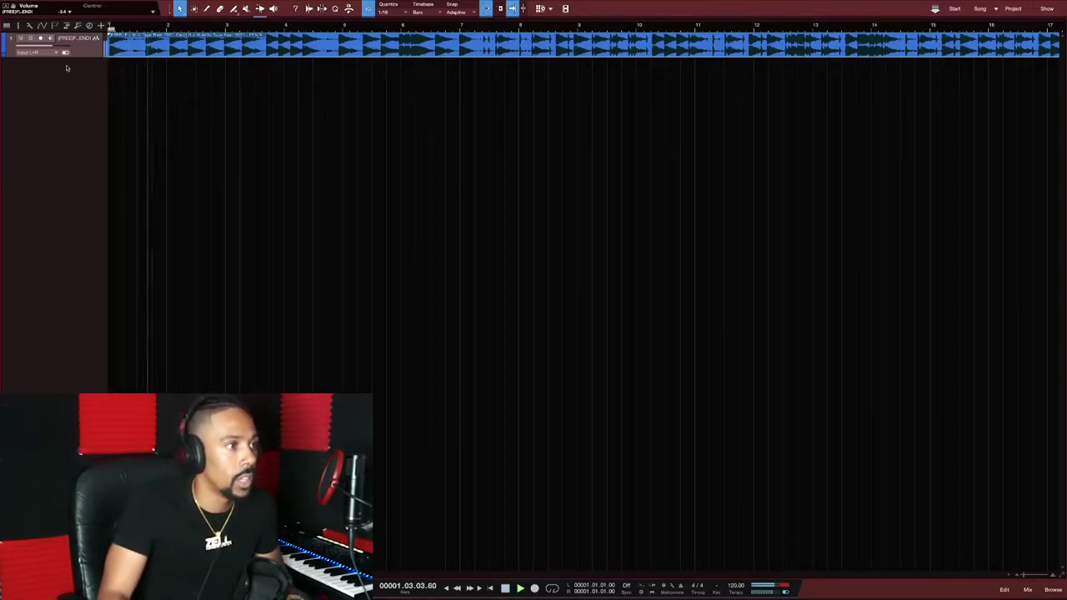
pyautogui.press('space')
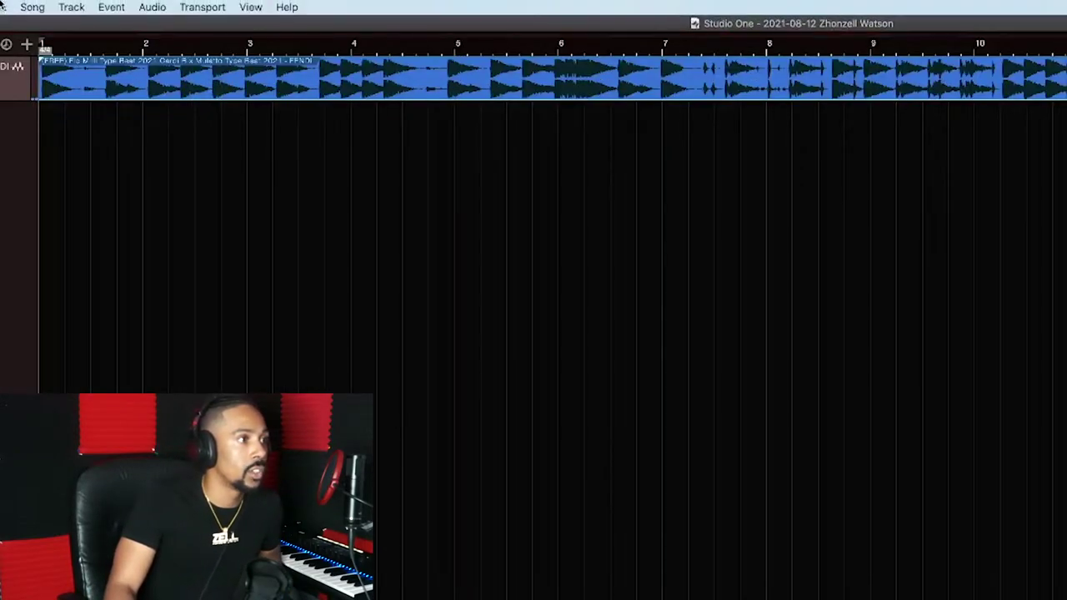
# Start adding tracks named Vocals, check the available track types while keeping Audio, and set the track count to 5
pyautogui.click(73, 8)
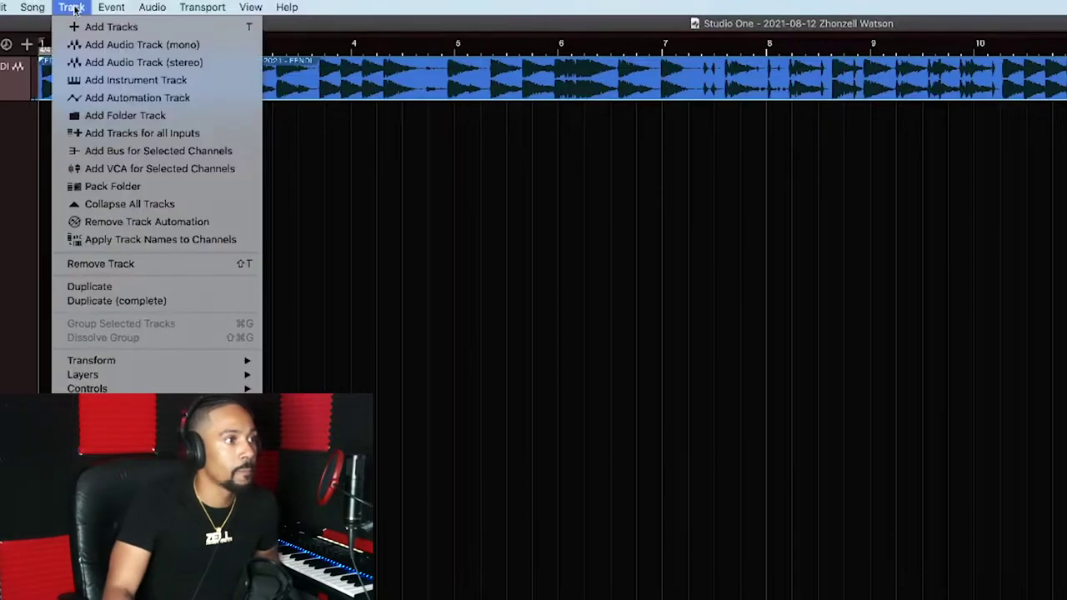
pyautogui.click(83, 30)
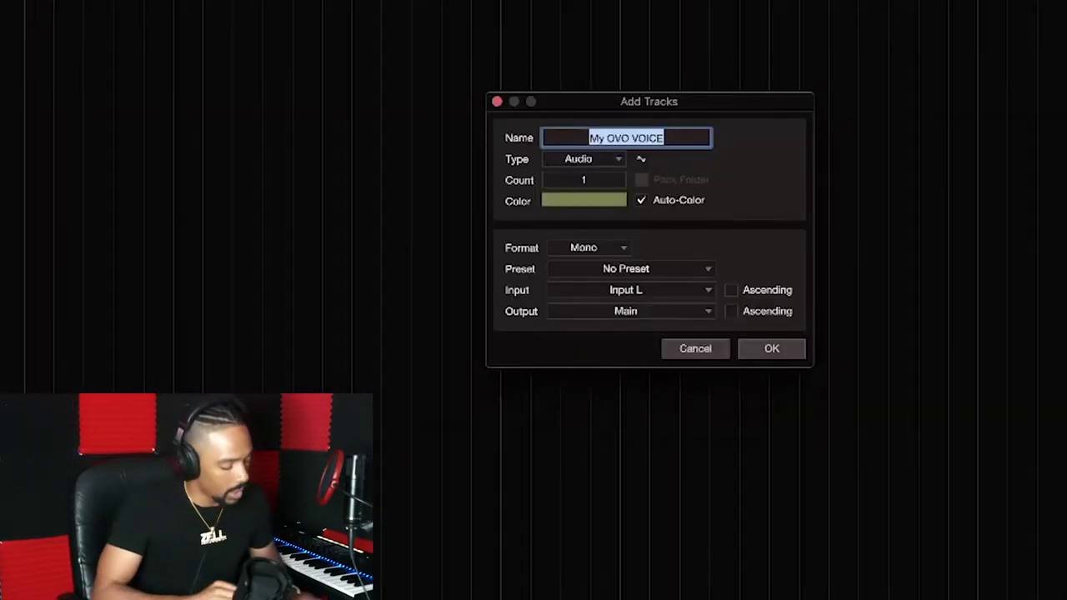
pyautogui.write('Vocals')
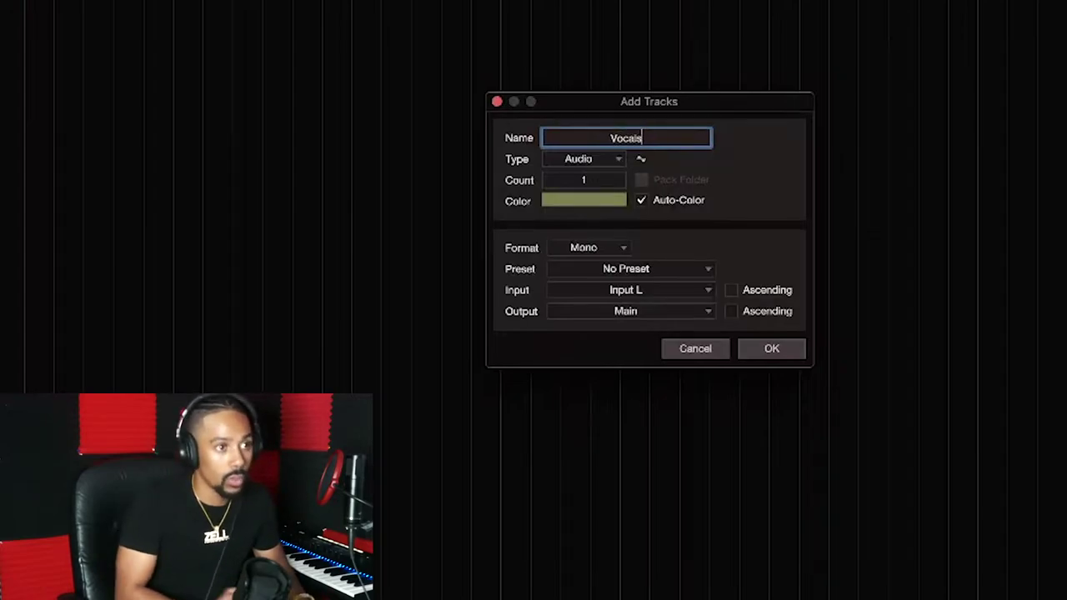
pyautogui.click(582, 164)
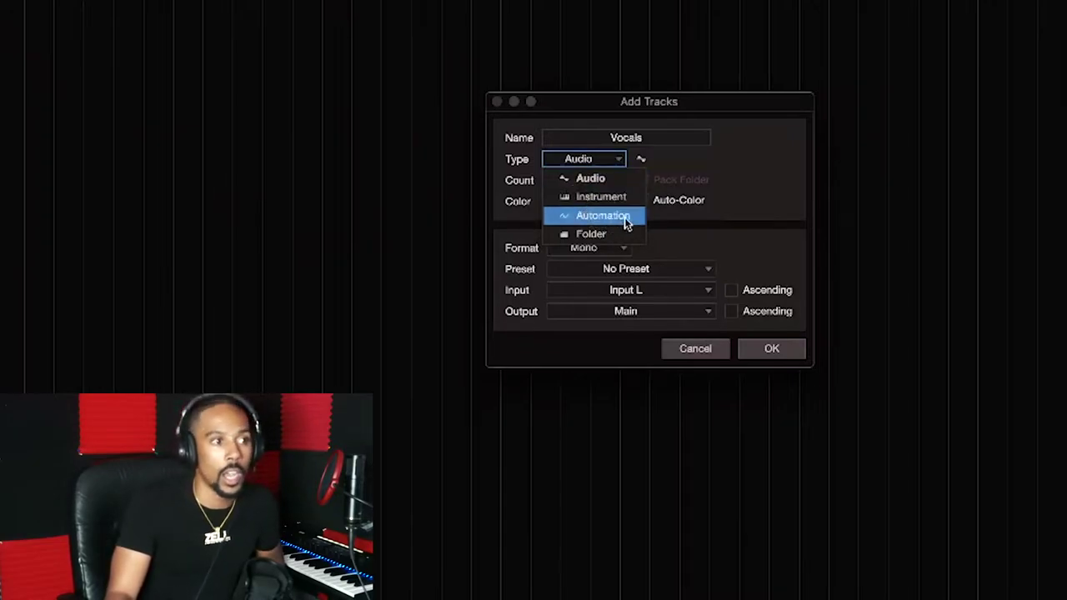
pyautogui.click(795, 185)
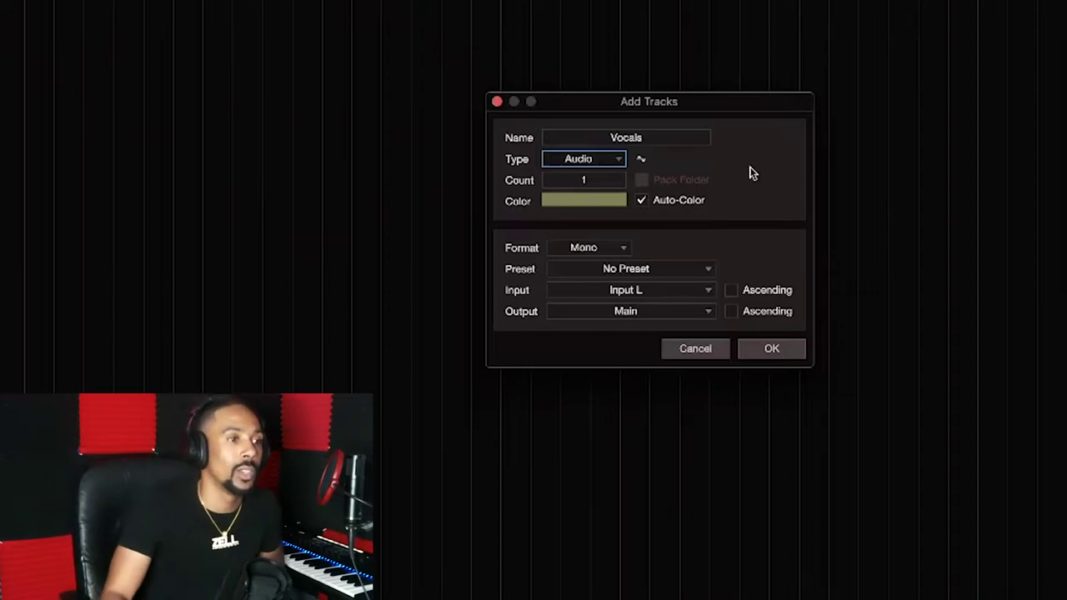
pyautogui.click(605, 180)
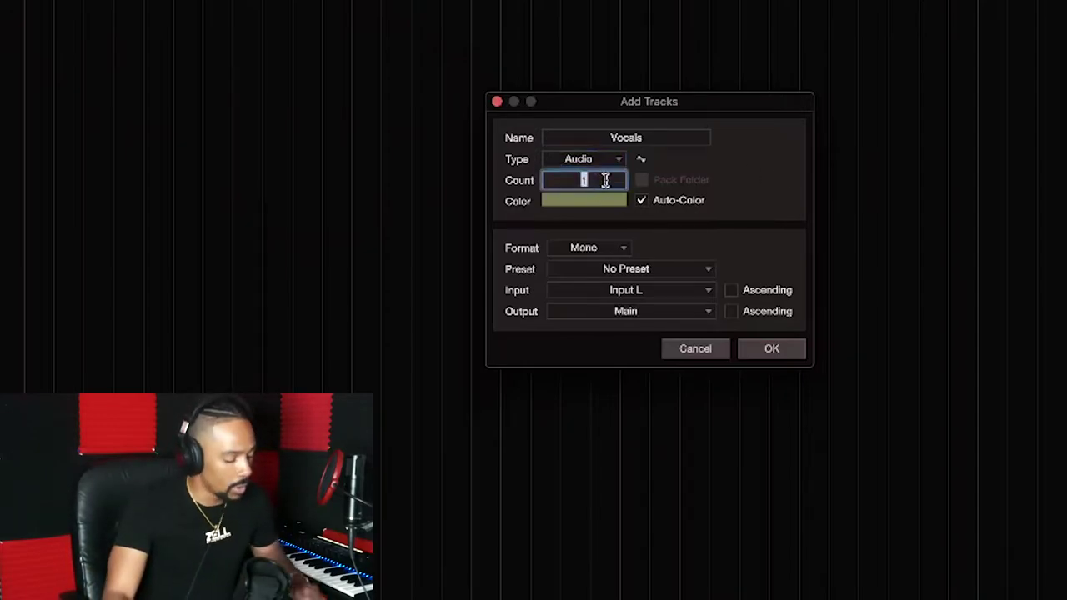
pyautogui.click(796, 218)
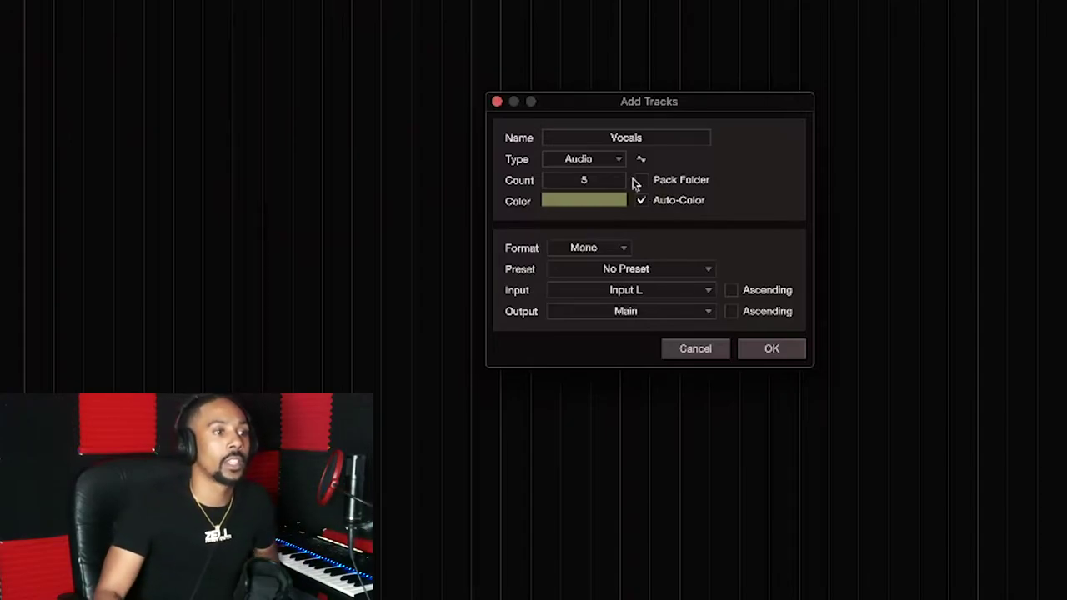
# Rename the new tracks to Rap Vocals and enable Pack Folder
pyautogui.click(617, 138)
pyautogui.write('Rap')
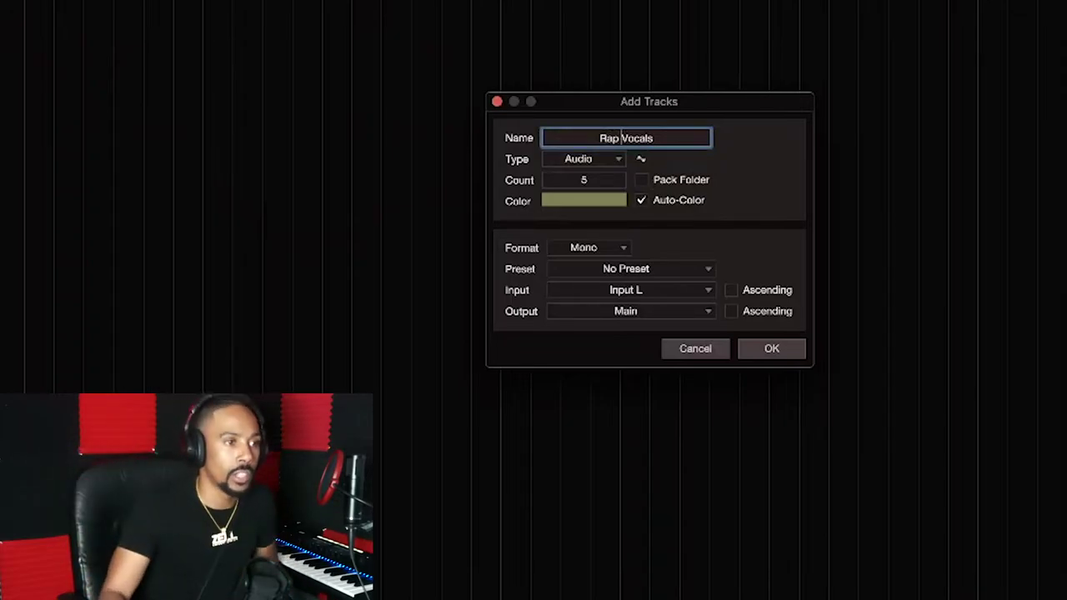
pyautogui.click(782, 220)
pyautogui.click(640, 179)
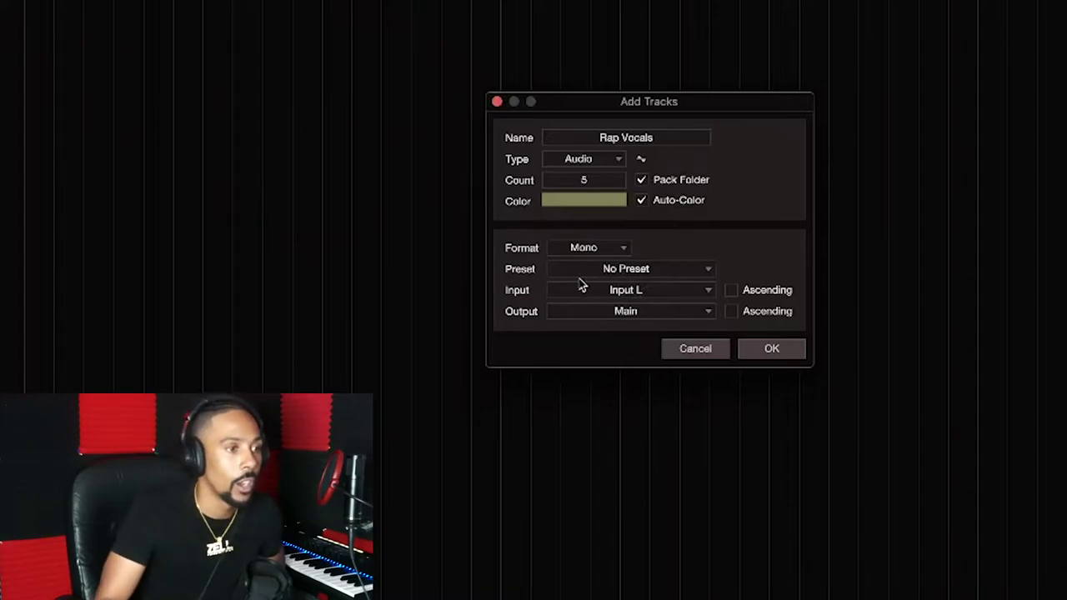
# Check the Vocals group of track presets, keep No Preset, and create the Rap Vocals tracks
pyautogui.click(658, 276)
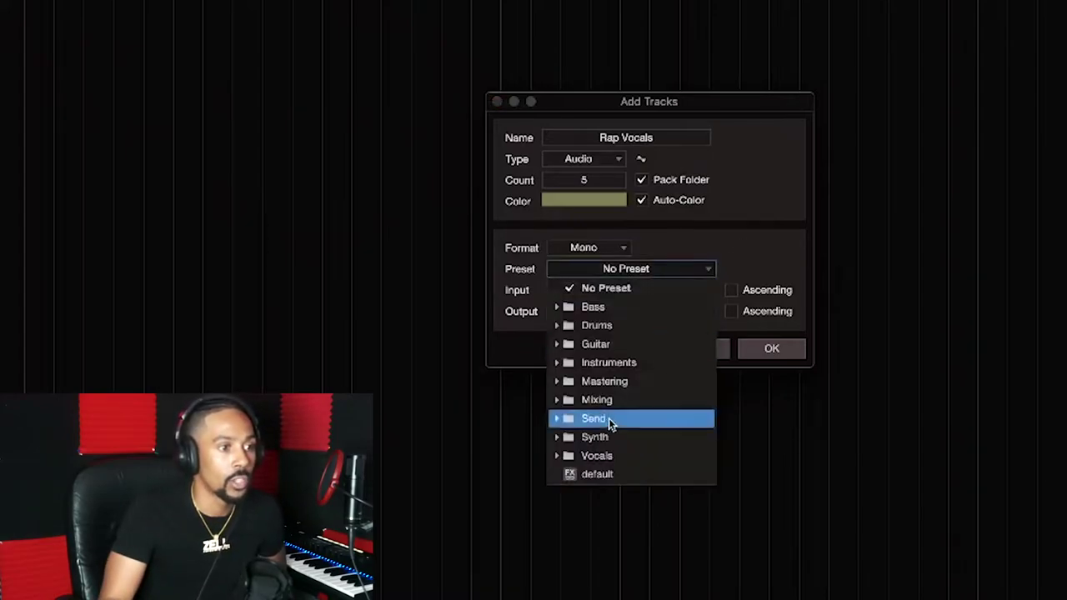
pyautogui.click(587, 456)
pyautogui.click(768, 259)
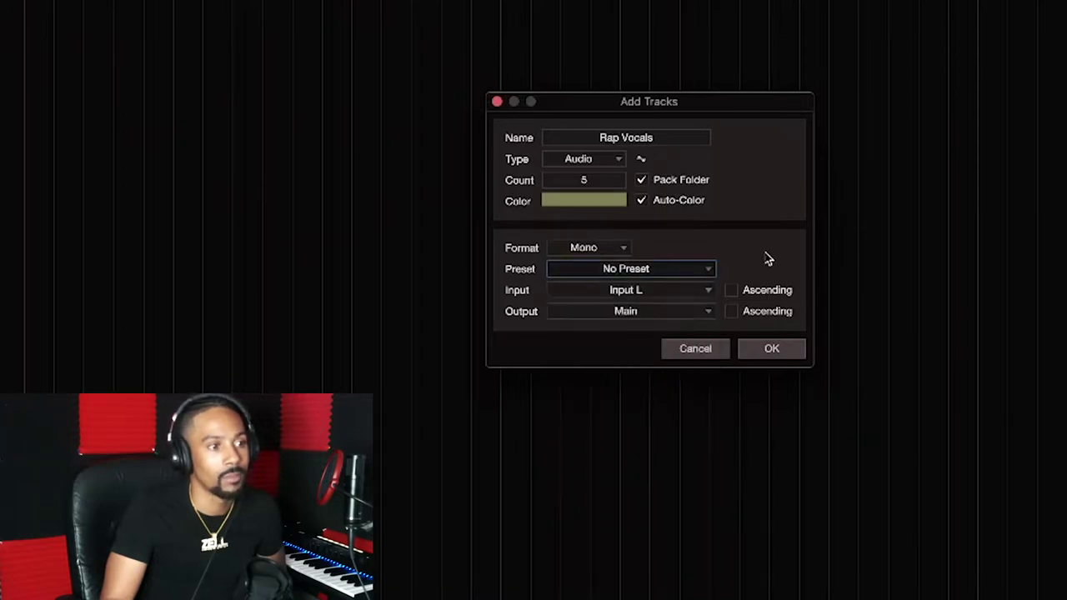
pyautogui.click(750, 350)
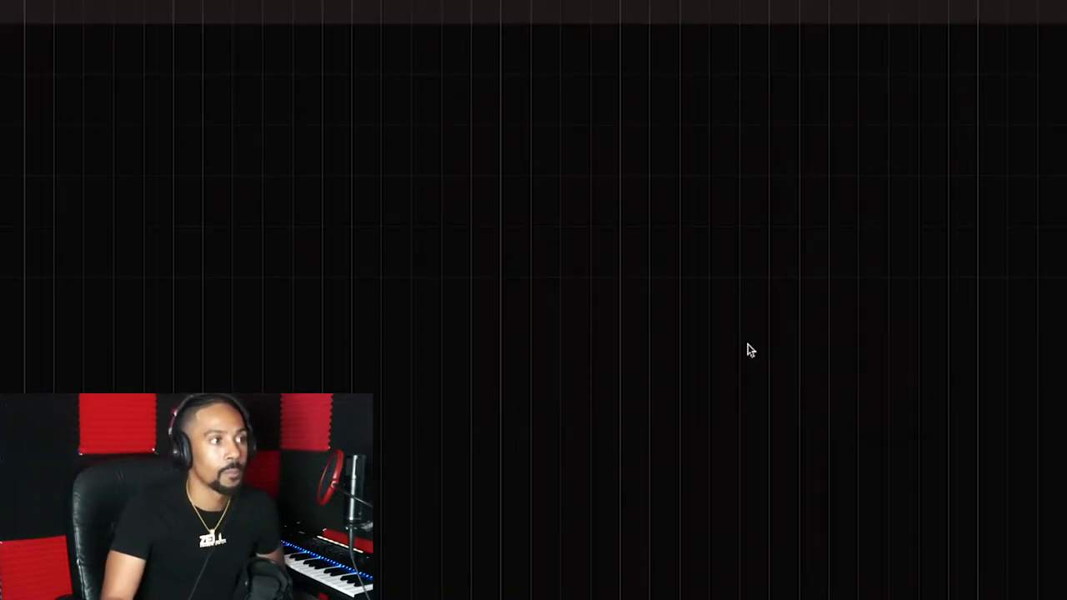
# Expand the Rap Vocals folder and select its first track, RapVocals1
pyautogui.click(202, 34)
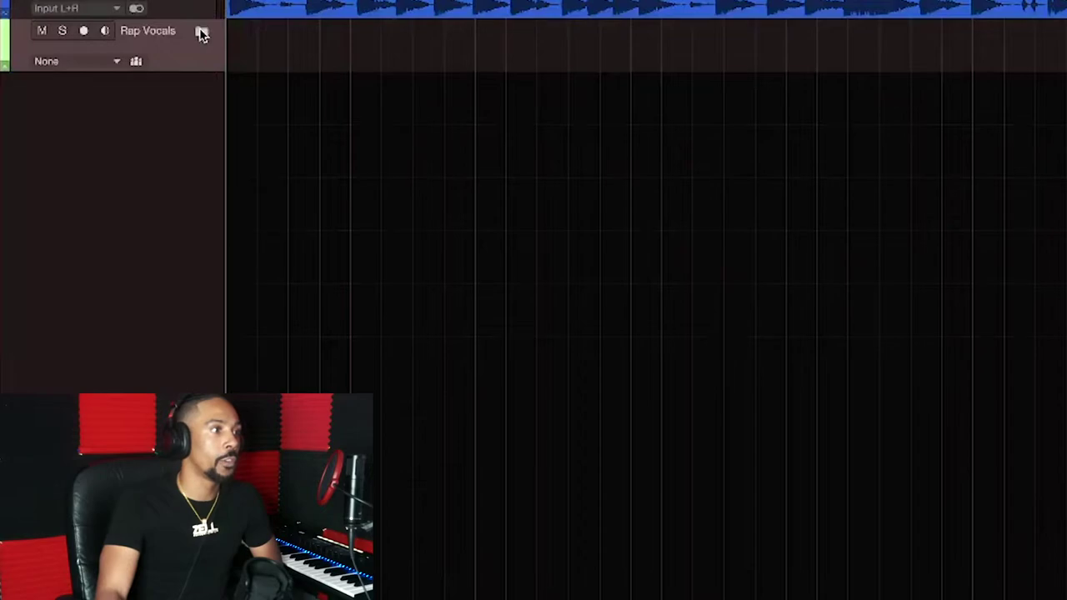
pyautogui.click(202, 31)
pyautogui.click(193, 117)
pyautogui.click(190, 321)
pyautogui.click(175, 99)
# Duplicate the RapVocals1 track and move the copy below the last track in the Rap Vocals folder
pyautogui.rightClick(167, 108)
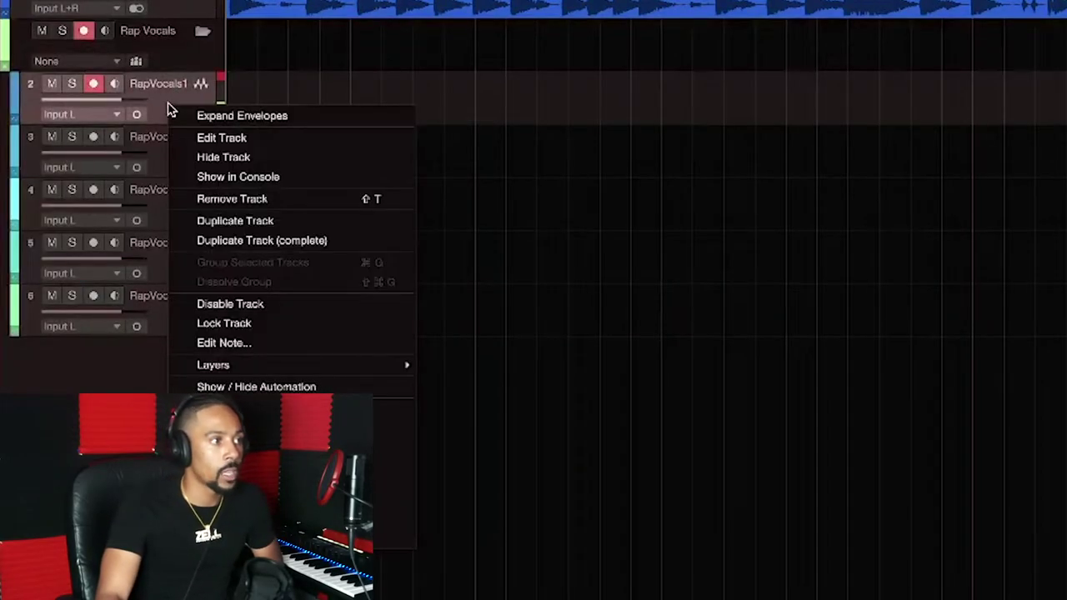
pyautogui.click(222, 226)
pyautogui.moveTo(181, 175); pyautogui.dragTo(176, 373)
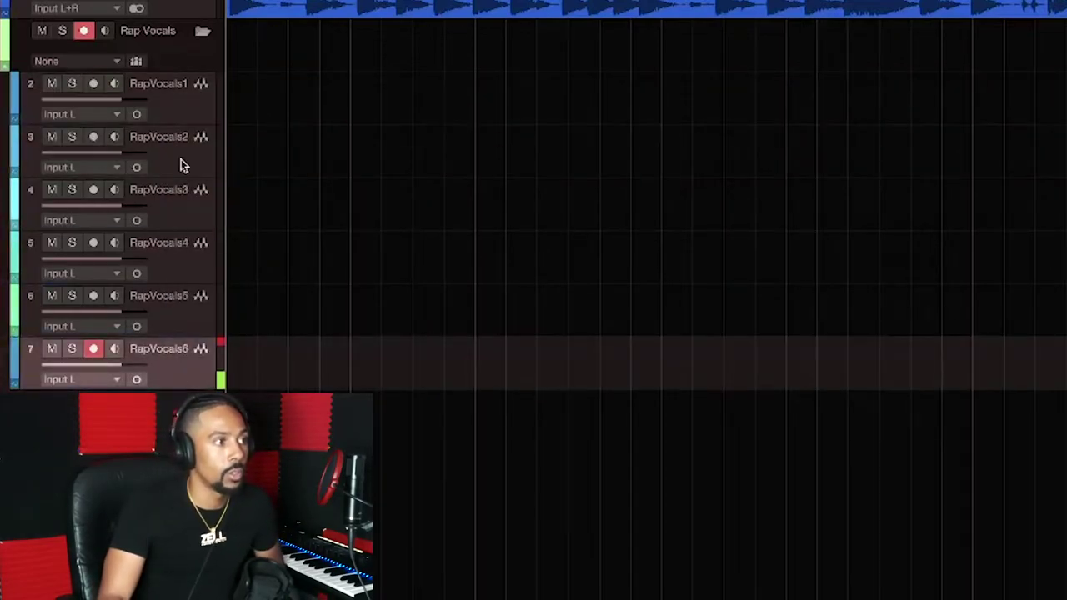
# Select RapVocals1, turn on its input monitoring, and record a vocal take from the song start to about bar 9
pyautogui.click(177, 109)
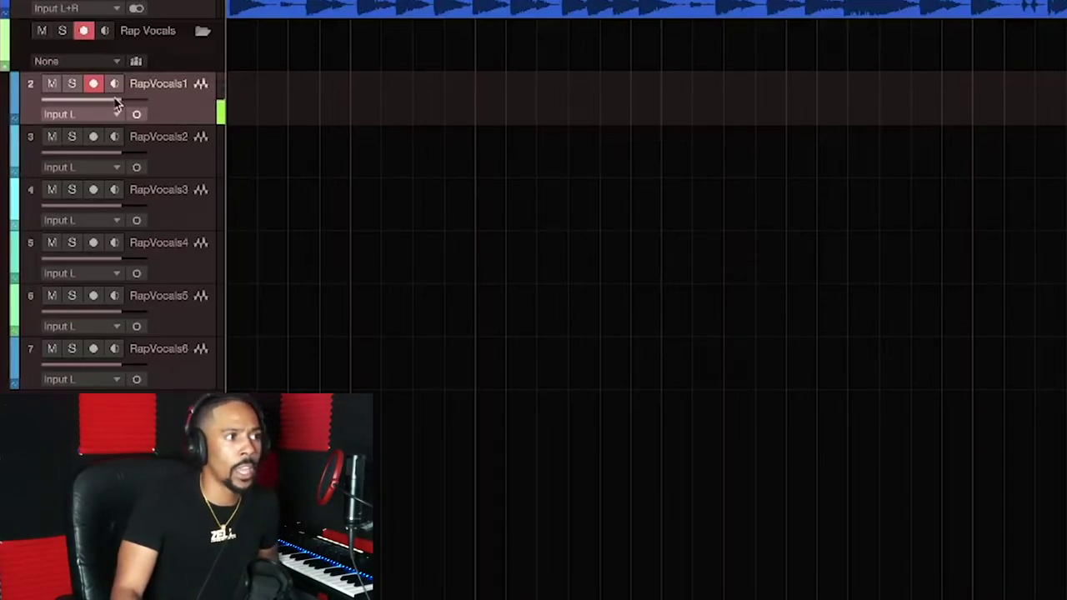
pyautogui.moveTo(117, 101)
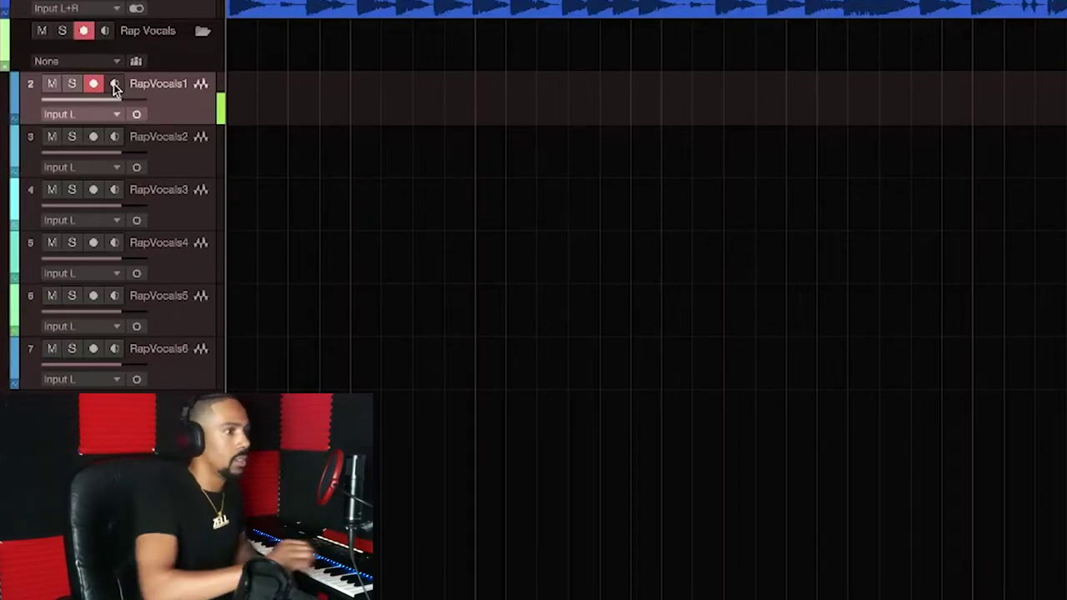
pyautogui.click(114, 84)
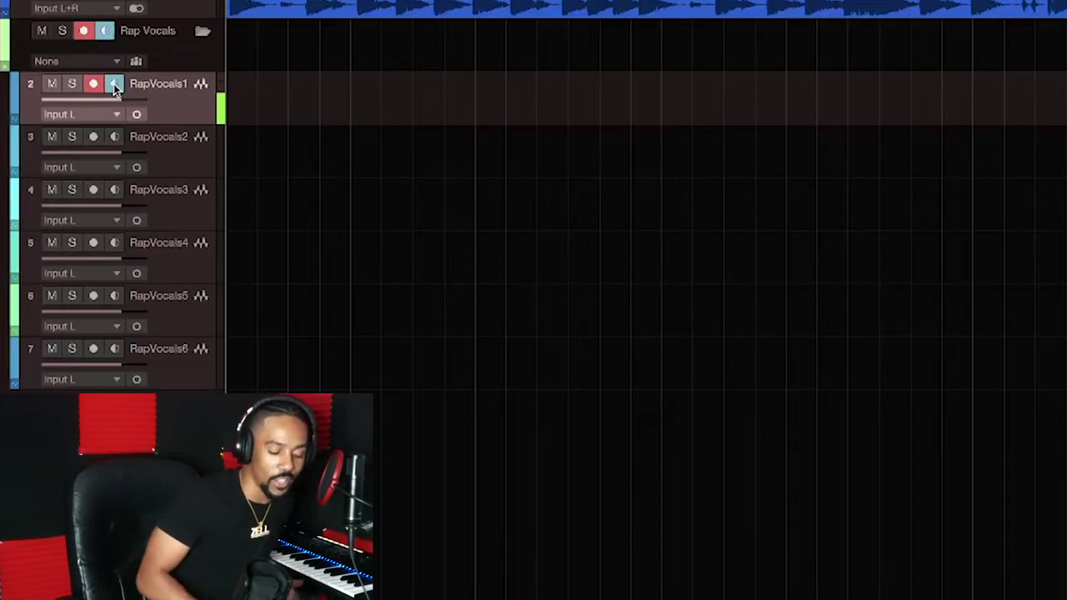
pyautogui.press('KP_Multiply')
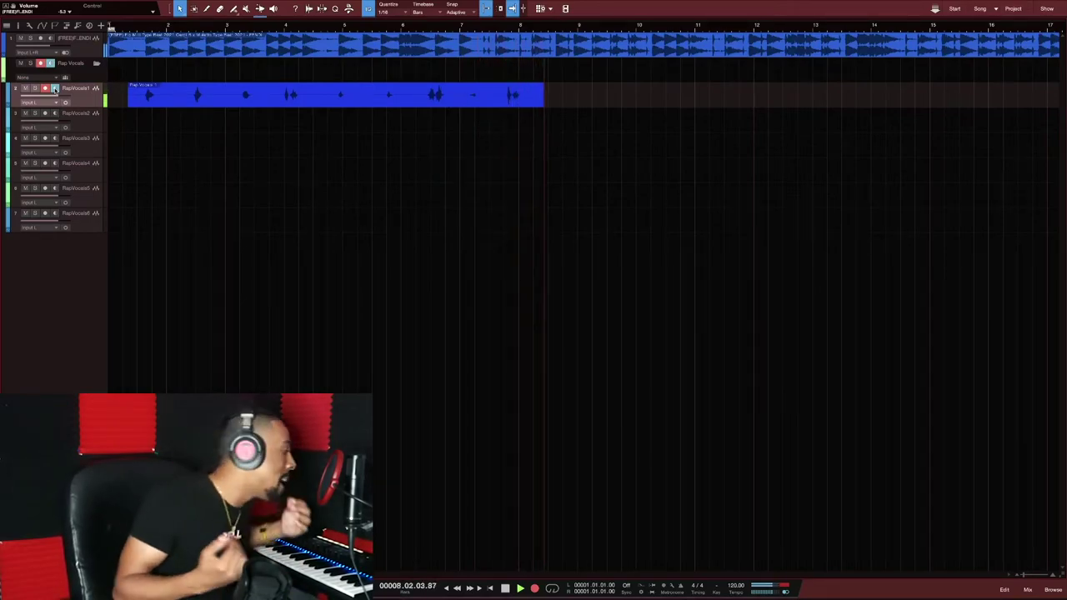
pyautogui.press('space')
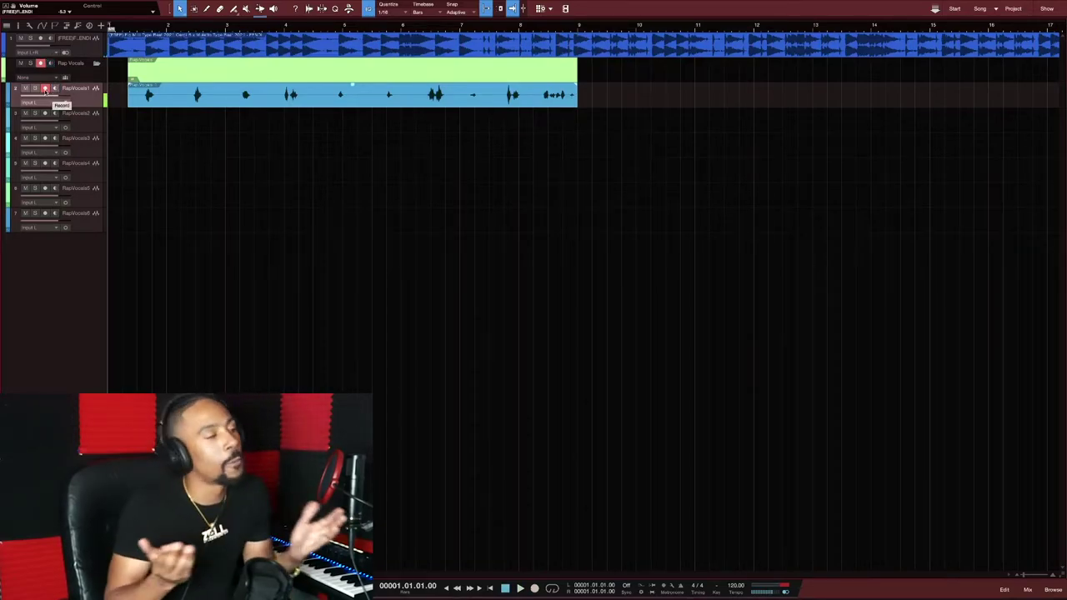
# Disarm recording on RapVocals1 and play back the vocal take with the beat
pyautogui.click(45, 88)
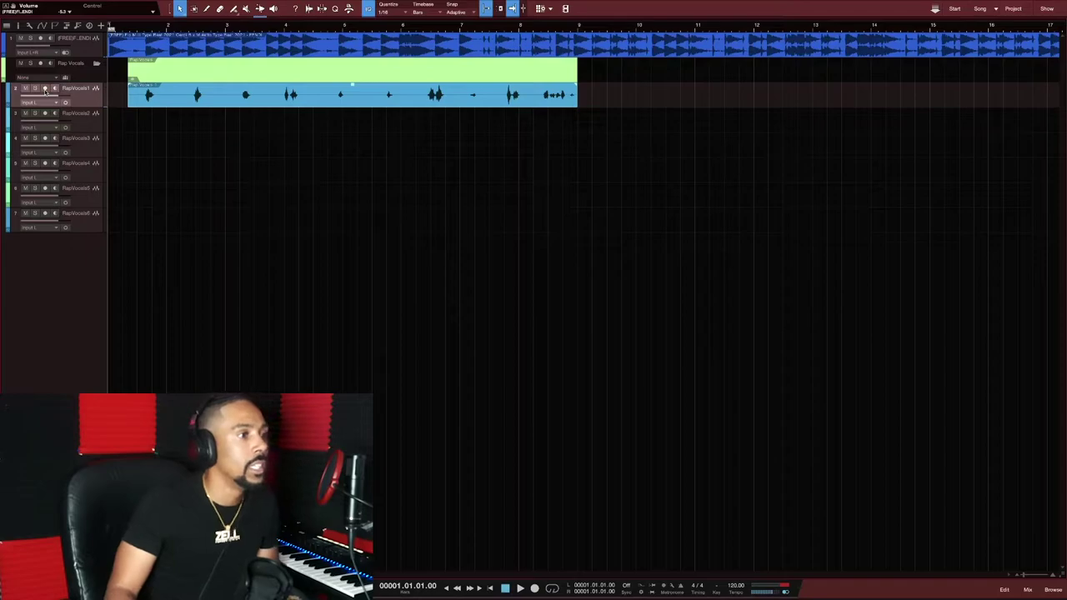
pyautogui.press('space')
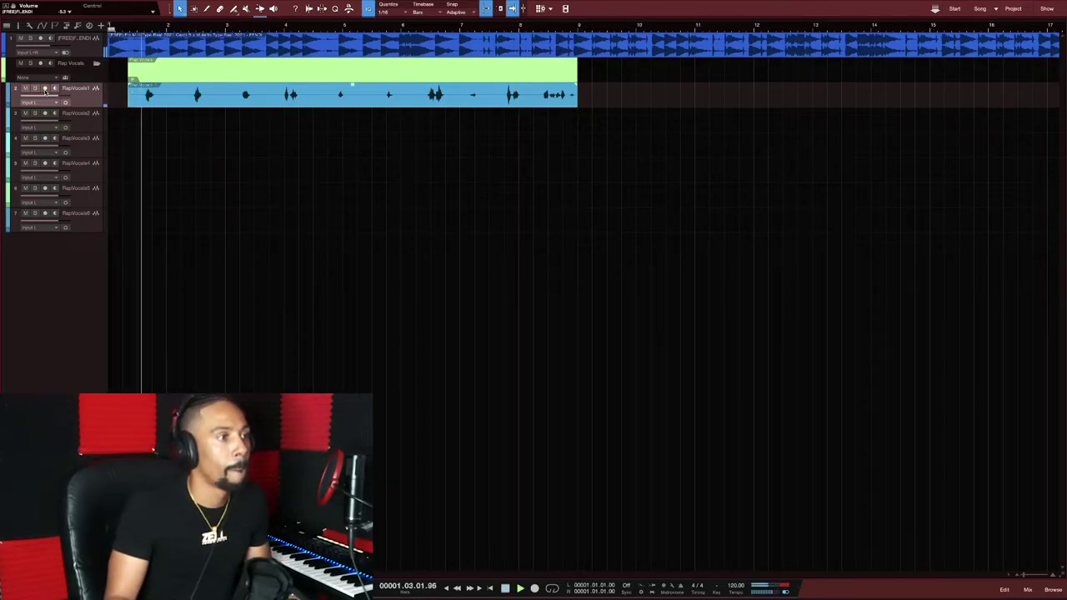
pyautogui.press('space')
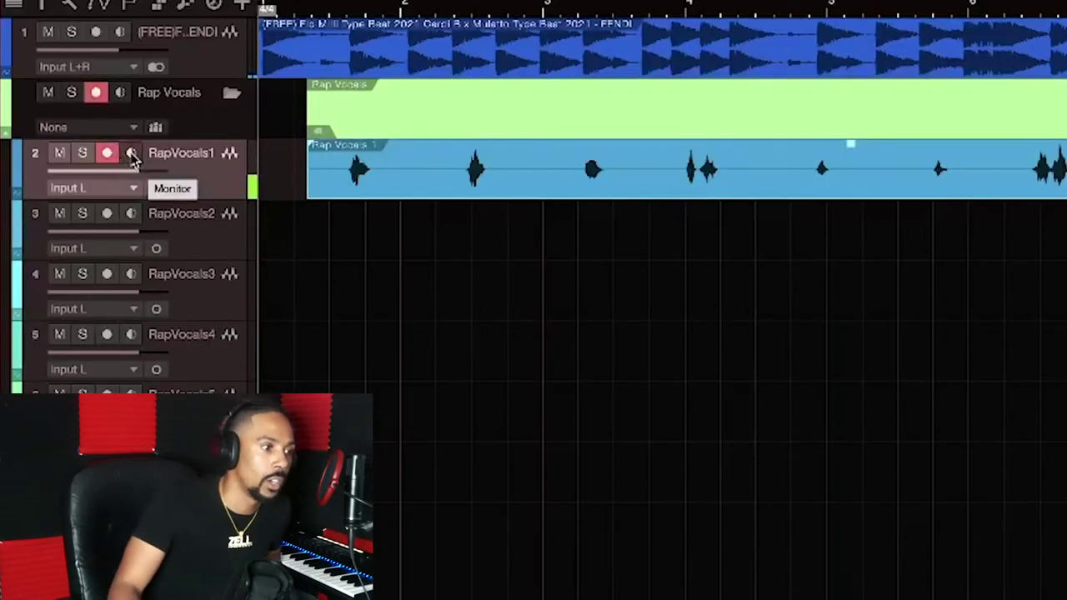
# Turn on input monitoring for the RapVocals1 track
pyautogui.click(132, 158)
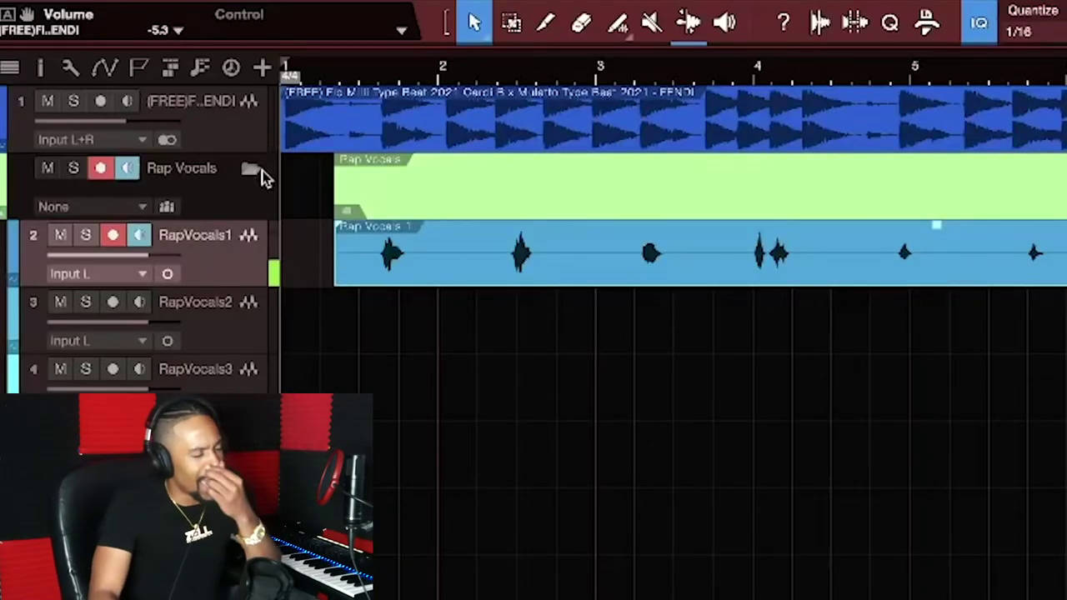
# Find the Transport Record command in the keyboard shortcut preferences, enter B as its key, and accept the preferences
pyautogui.moveTo(164, 10)
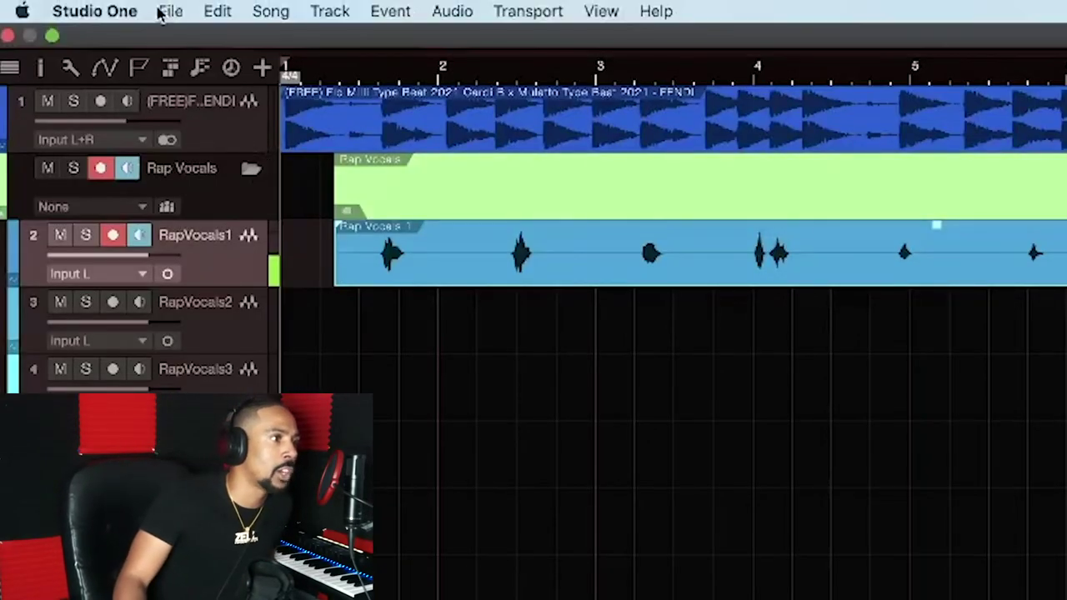
pyautogui.click(108, 13)
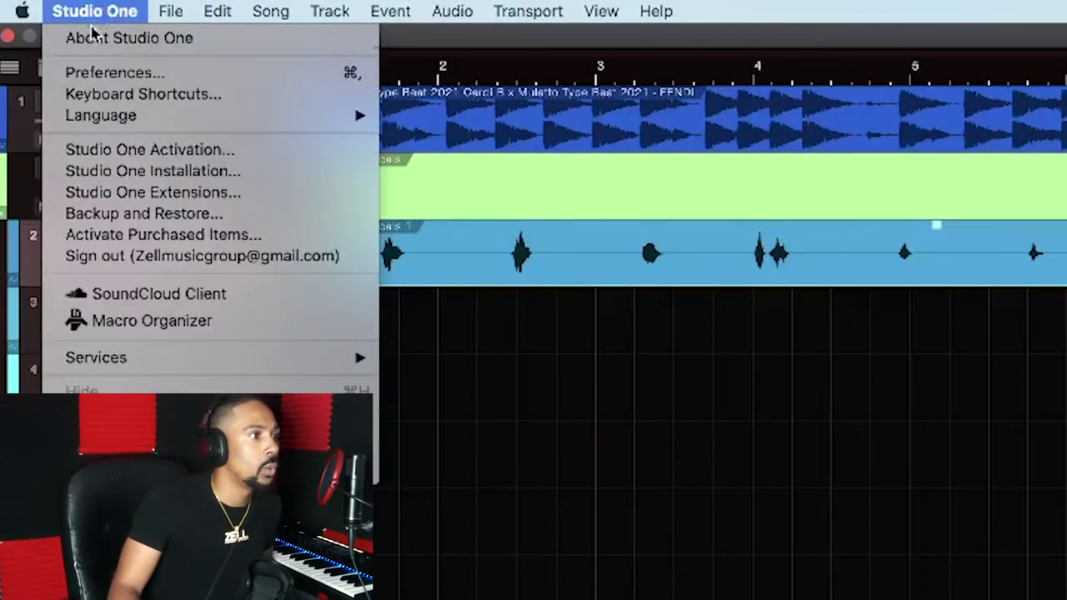
pyautogui.click(90, 95)
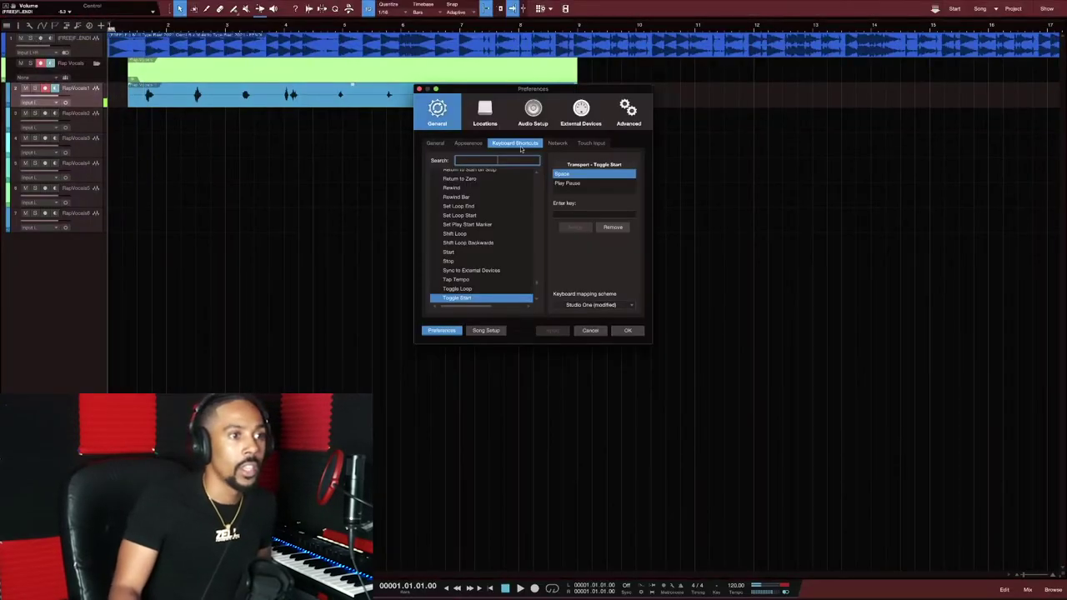
pyautogui.write('record')
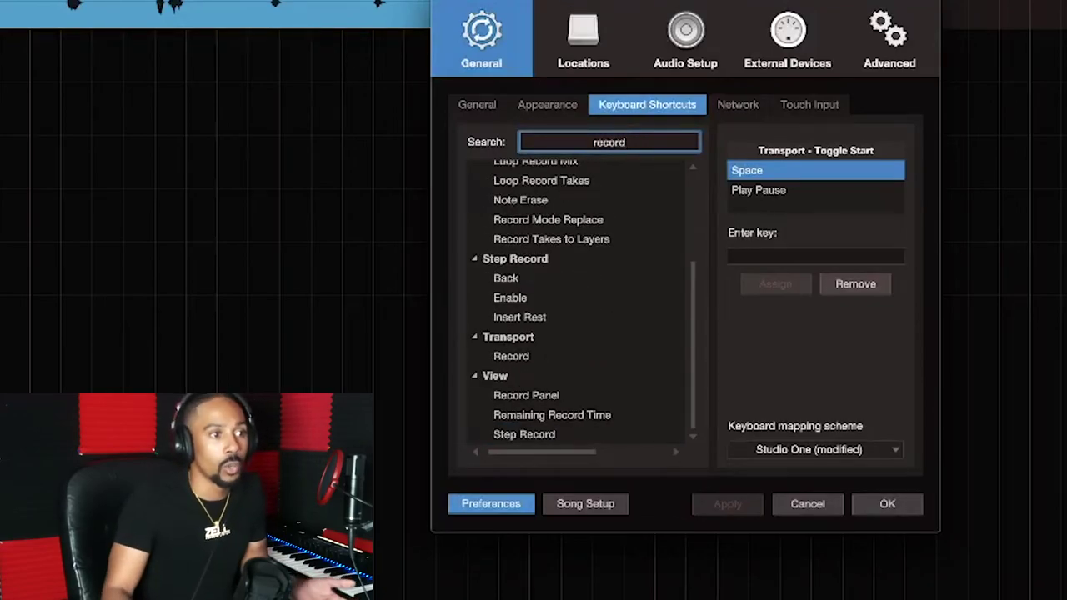
pyautogui.click(513, 358)
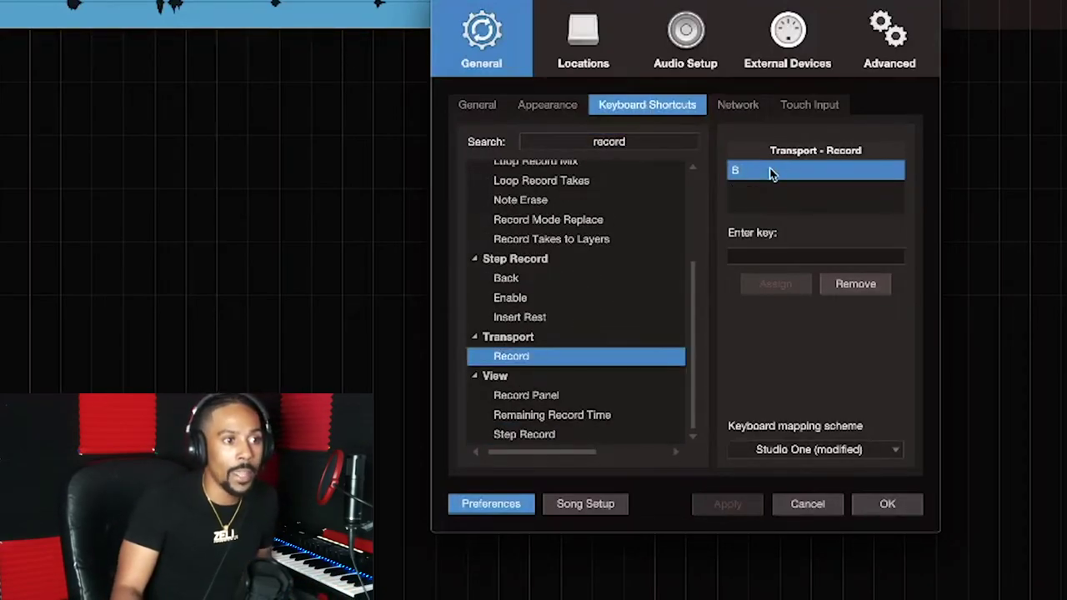
pyautogui.click(787, 260)
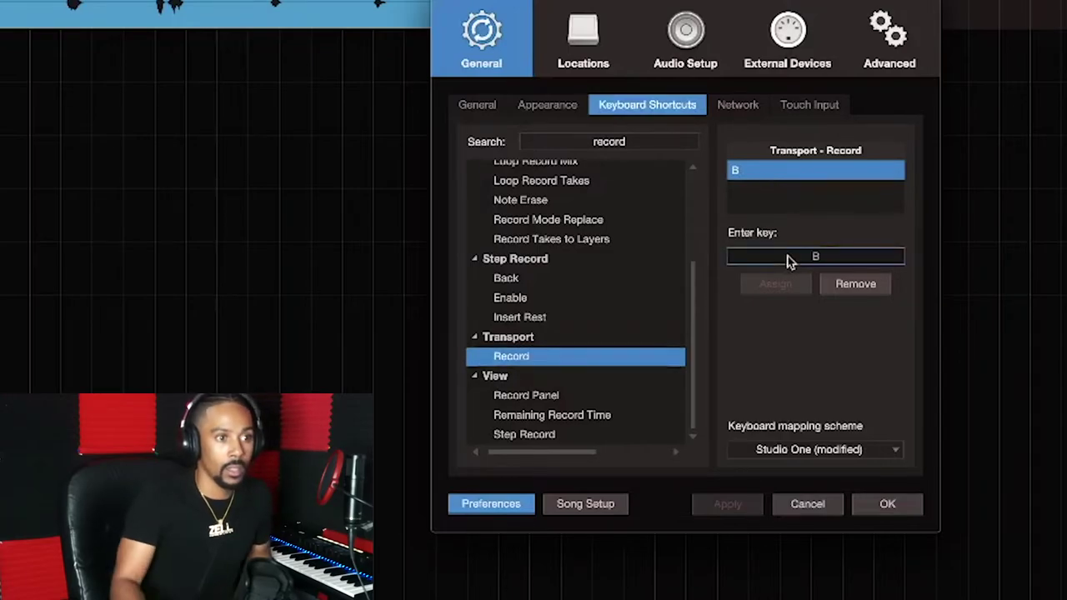
pyautogui.click(777, 288)
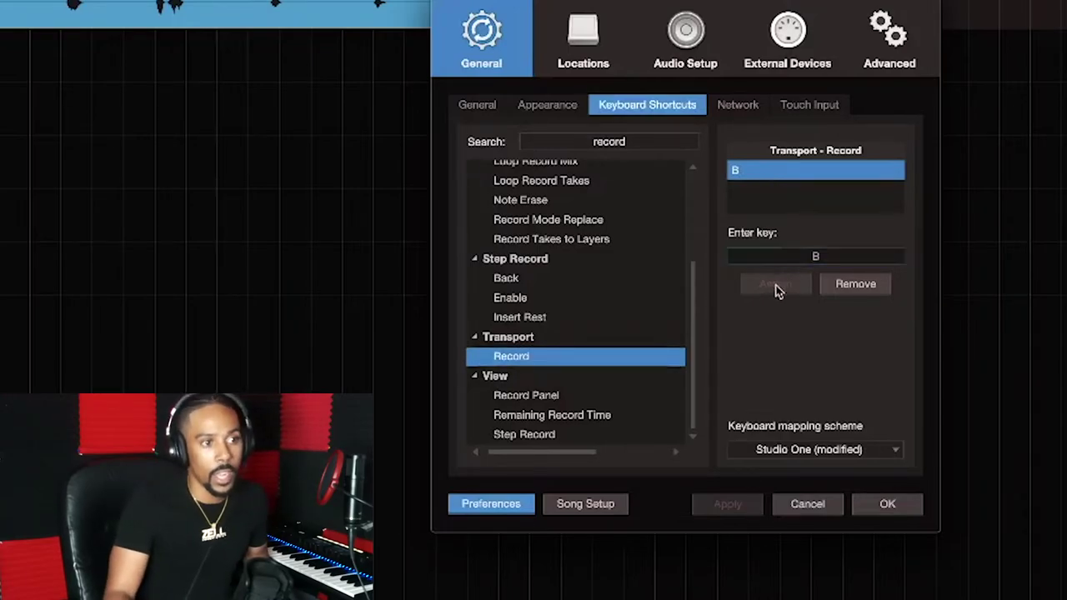
pyautogui.click(887, 503)
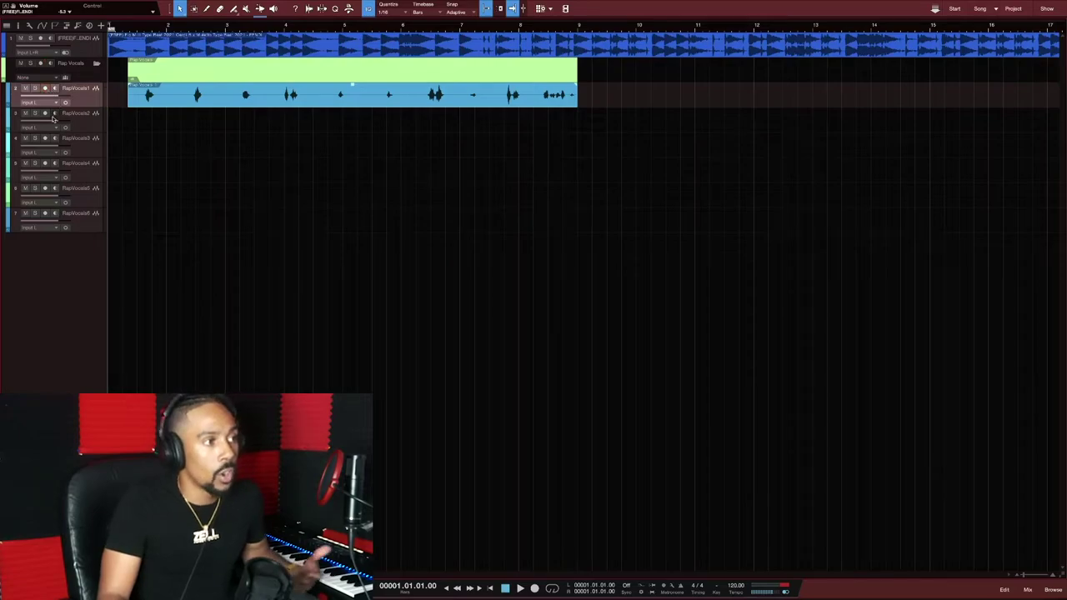
# Play back the RapVocals1 take with the beat, first from the song start and again from about bar 8
pyautogui.press('space')
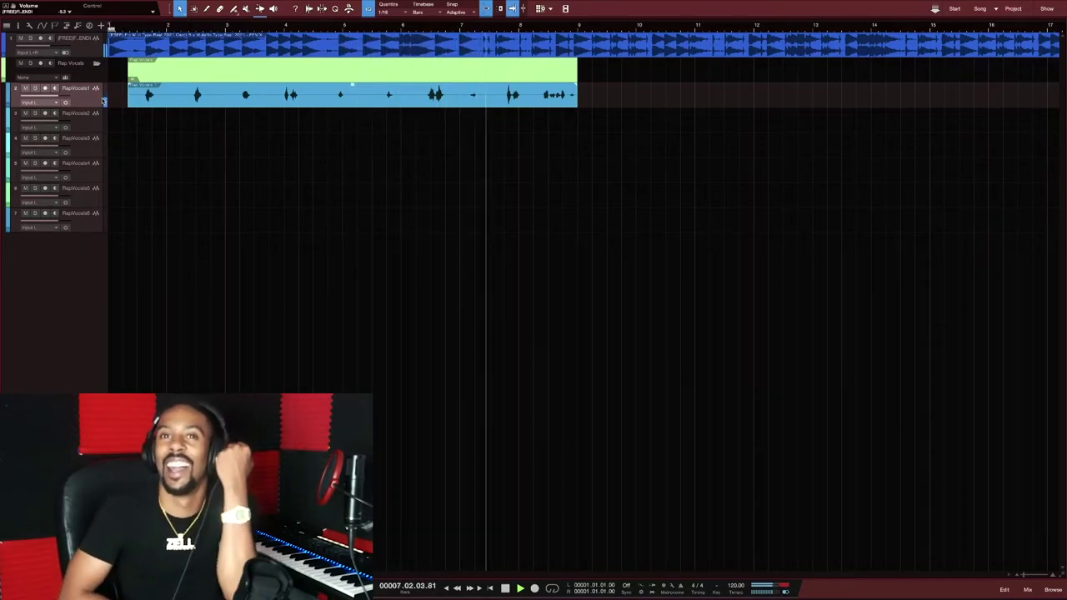
pyautogui.press('space')
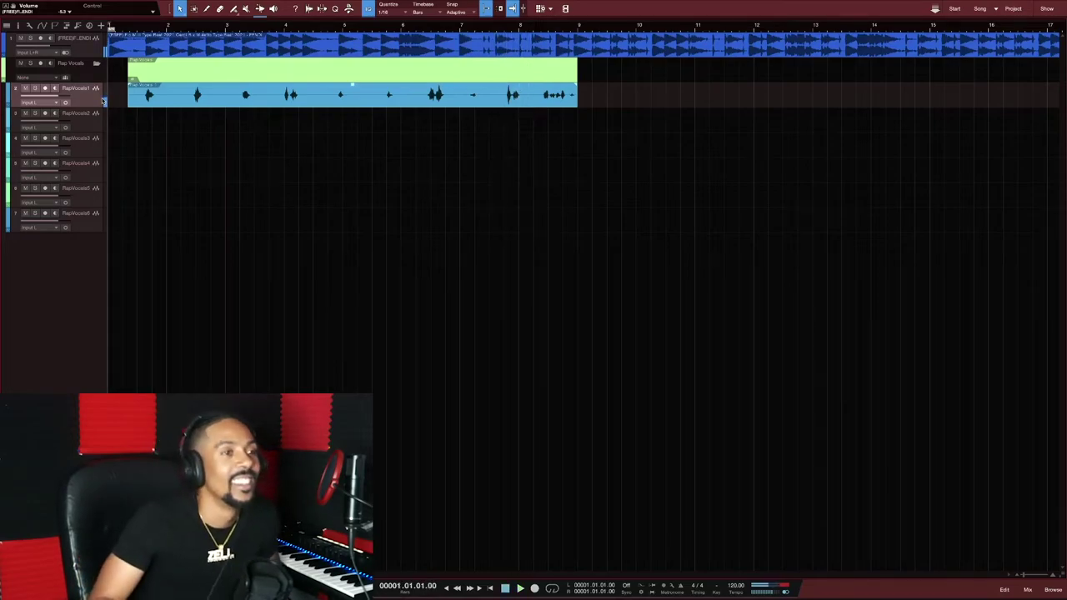
pyautogui.click(525, 28)
pyautogui.press('space')
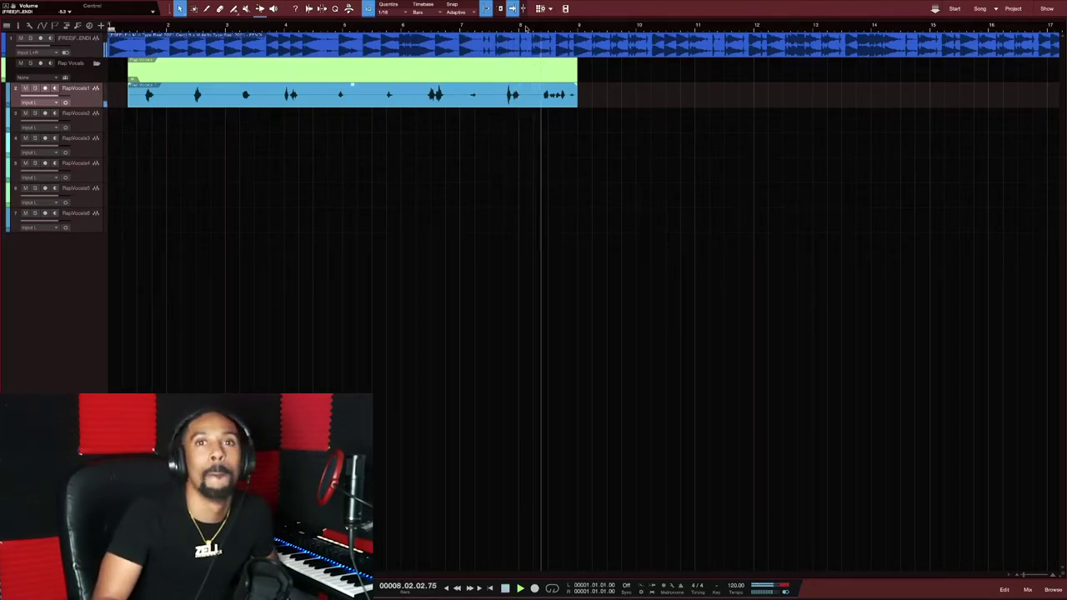
pyautogui.press('space')
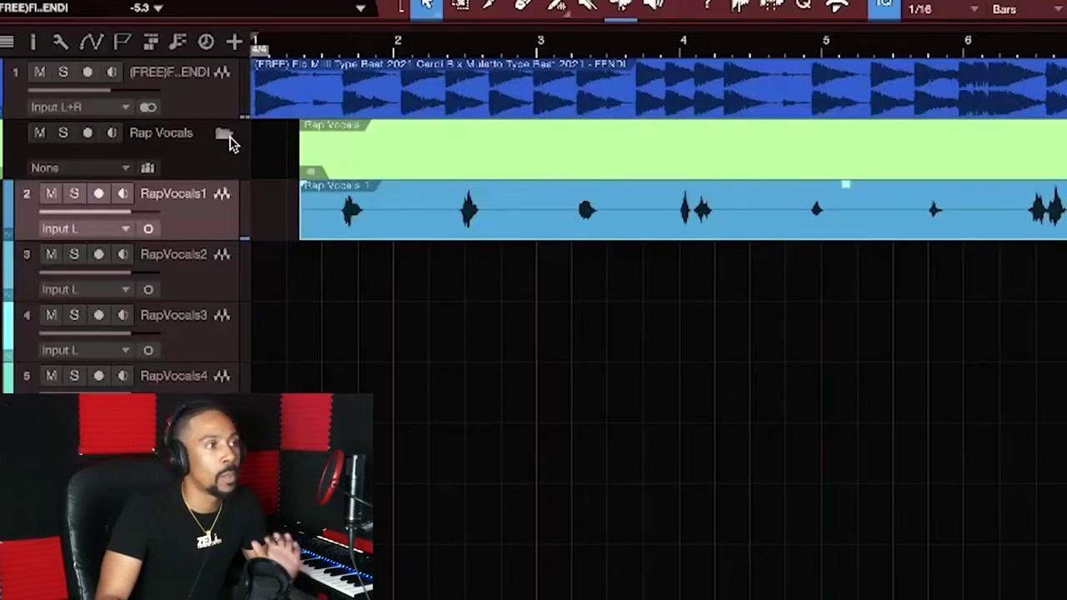
# Collapse the Rap Vocals folder track and show the available instruments in the browser
pyautogui.click(97, 65)
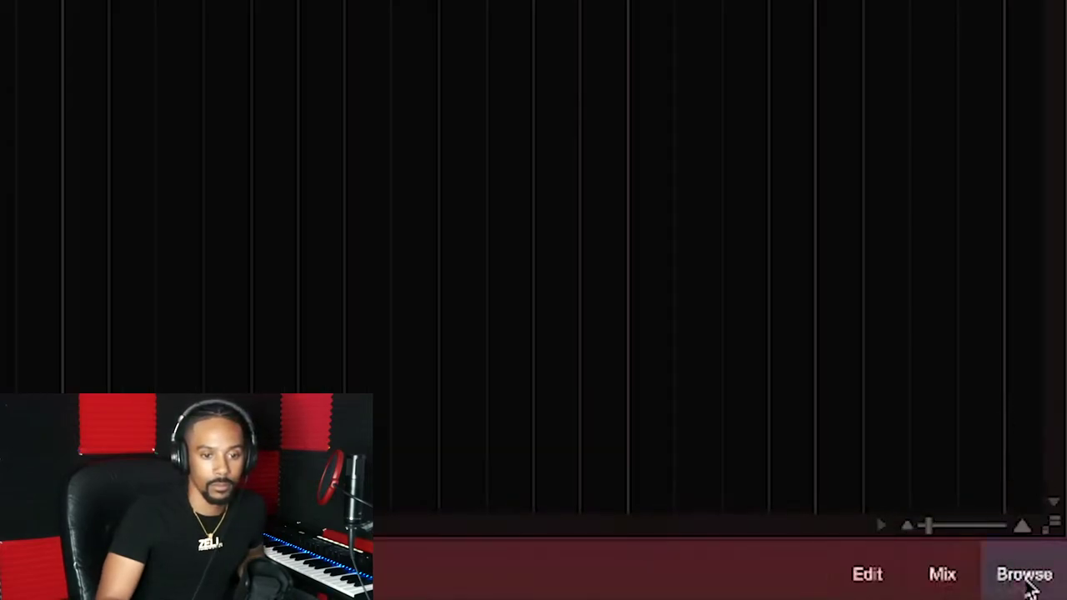
pyautogui.click(1027, 577)
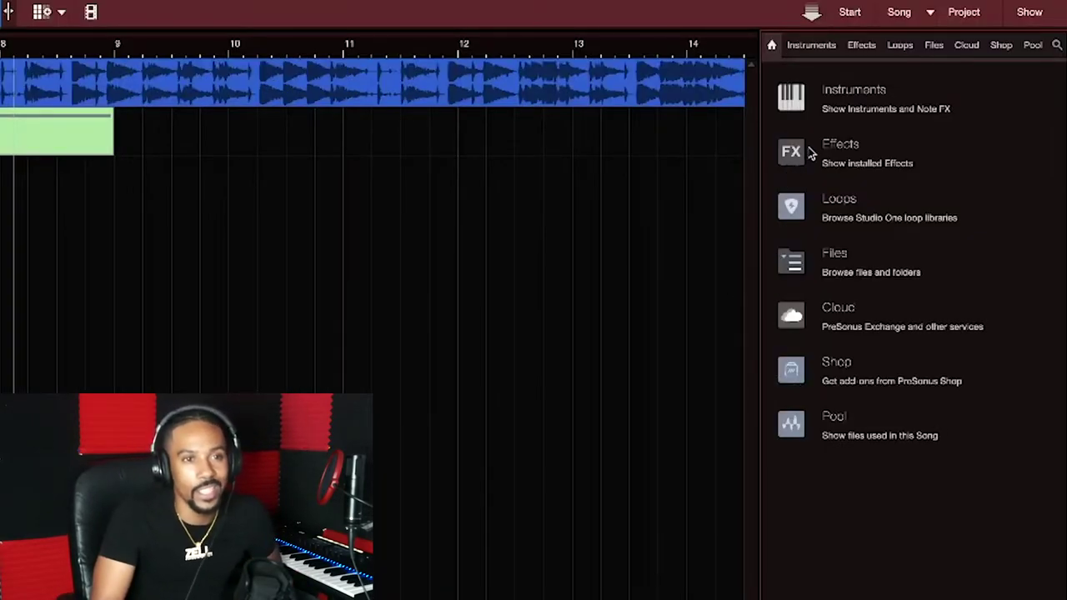
pyautogui.click(843, 92)
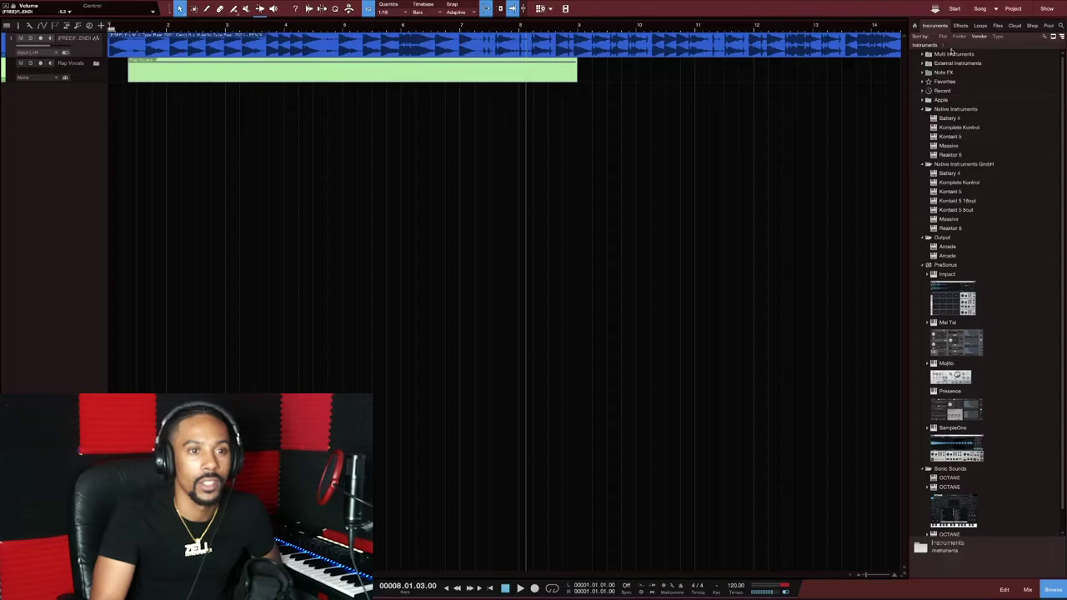
# Browse the Mai Tai Lead and Bell presets and add Bell - Music Box as a new instrument track below Rap Vocals
pyautogui.scroll(-1, 946, 189)
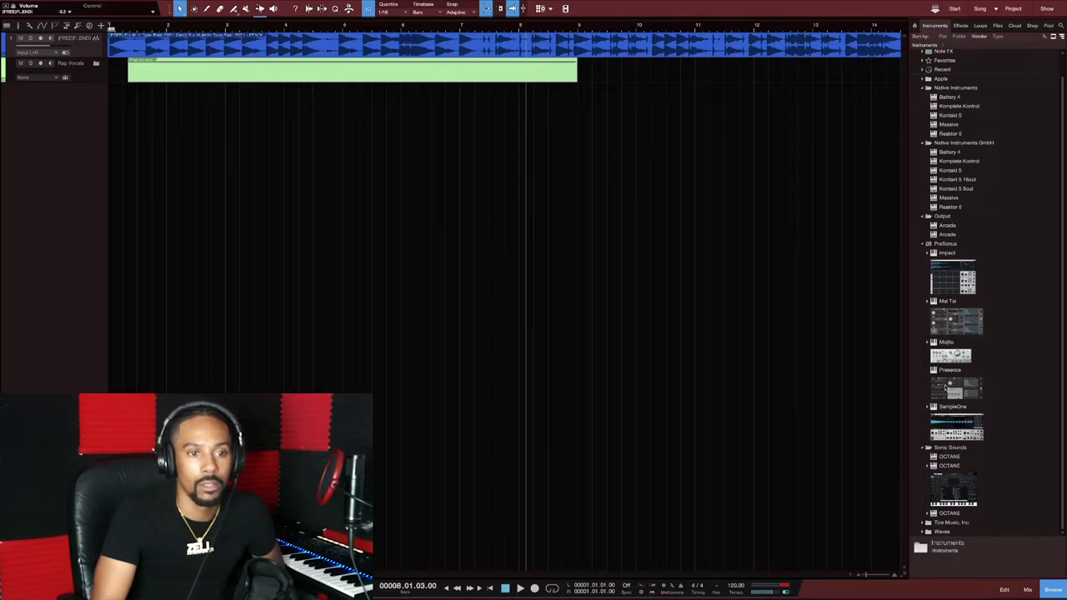
pyautogui.doubleClick(958, 321)
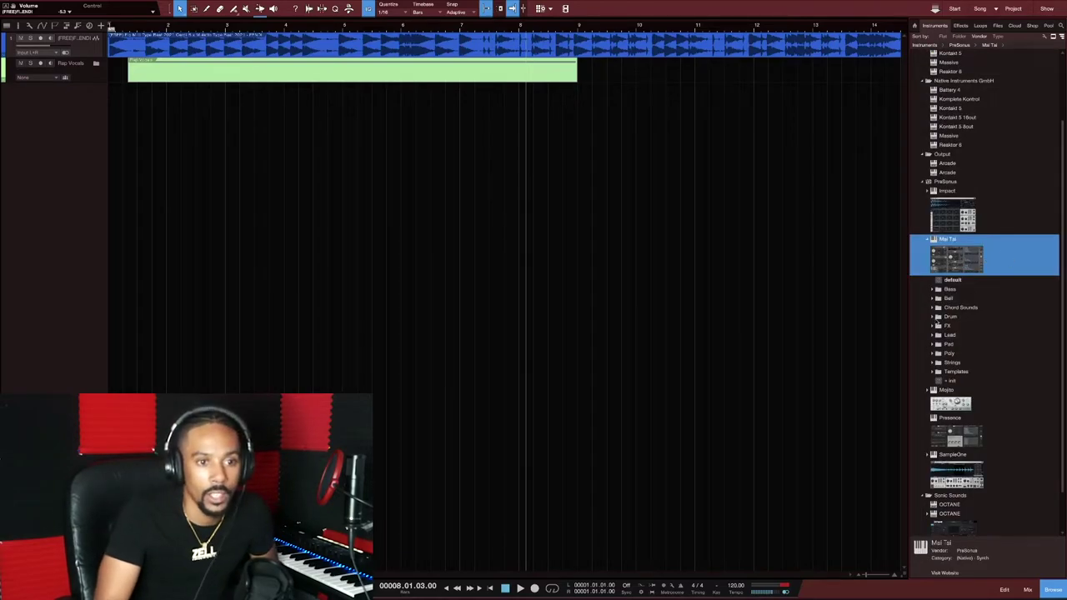
pyautogui.click(934, 320)
pyautogui.click(931, 335)
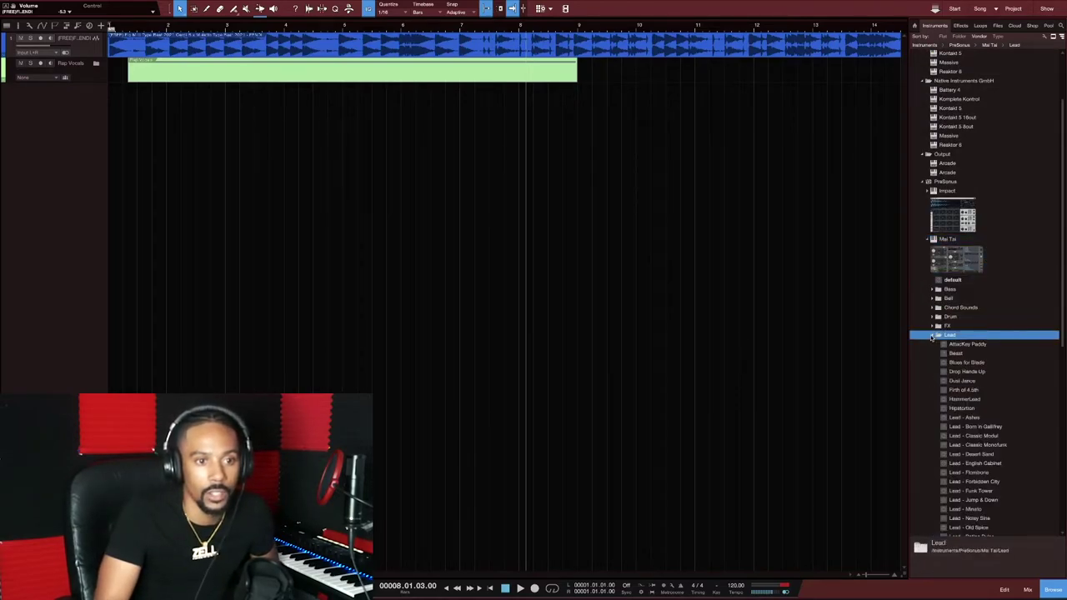
pyautogui.scroll(-5, 933, 337)
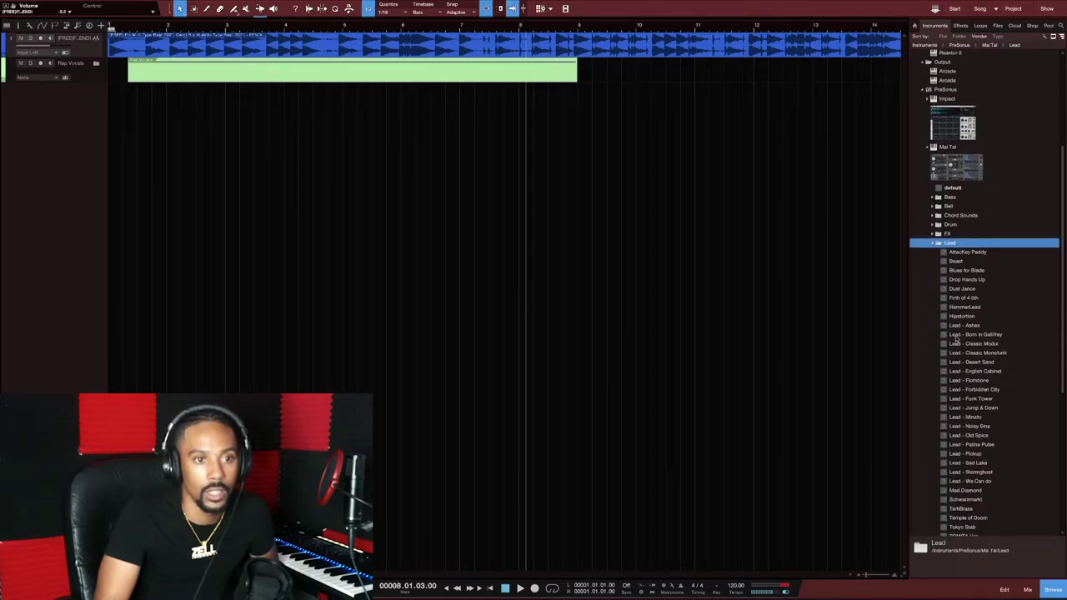
pyautogui.click(934, 247)
pyautogui.click(935, 239)
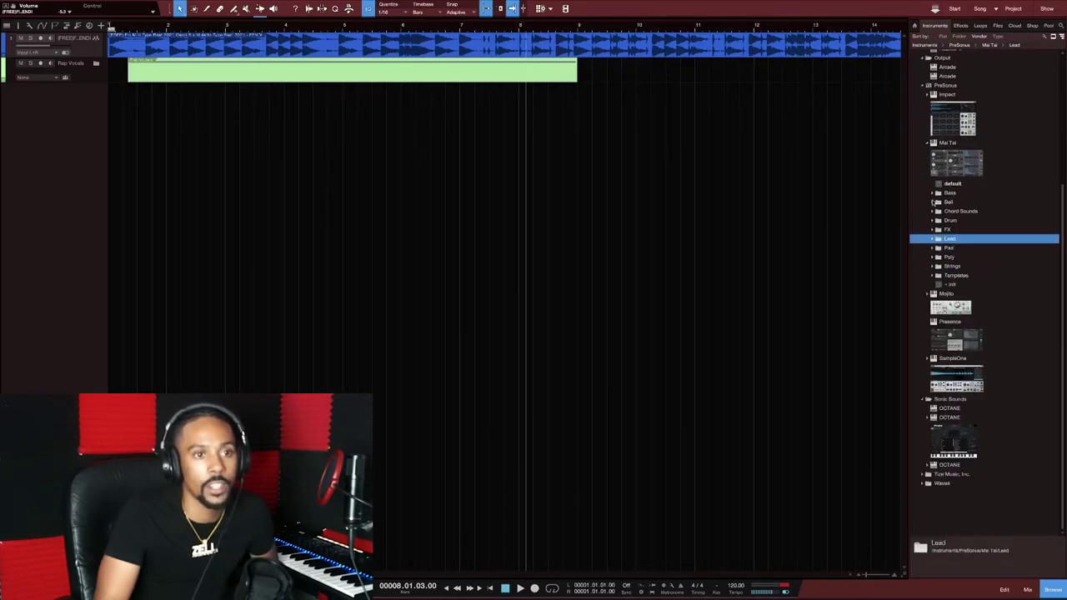
pyautogui.click(934, 202)
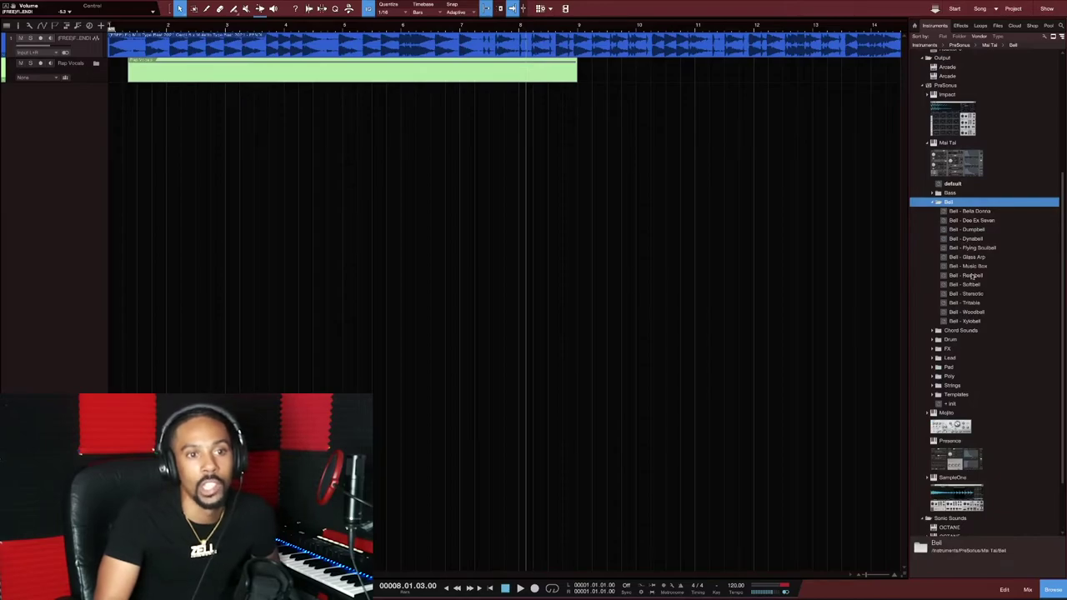
pyautogui.moveTo(981, 265); pyautogui.dragTo(255, 149)
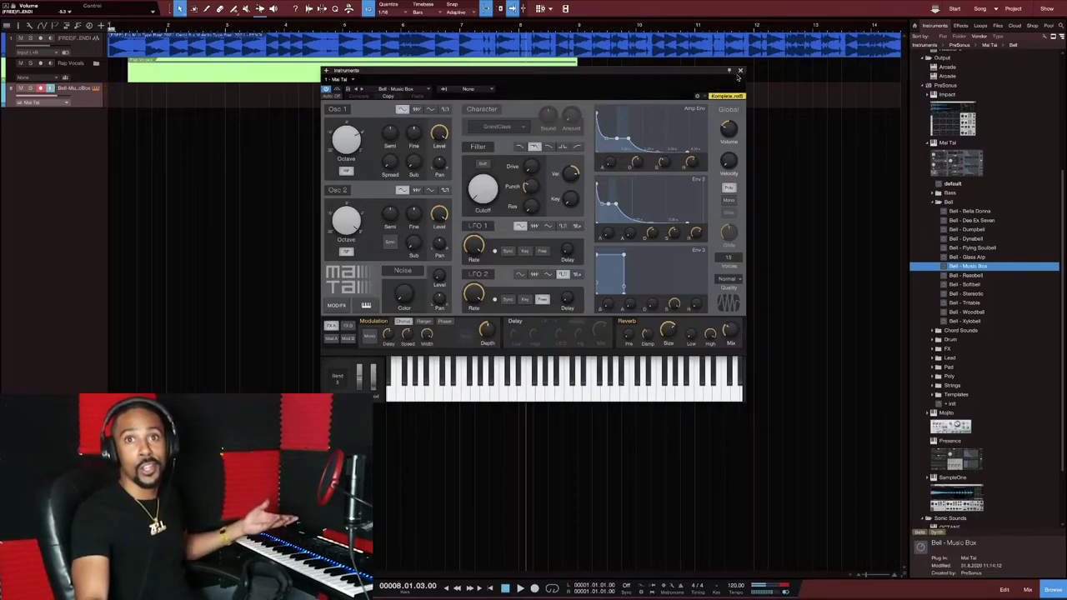
# Select the Bell - Music Box preset in Mai Tai after trying another bell sound, and close the instrument window
pyautogui.click(412, 89)
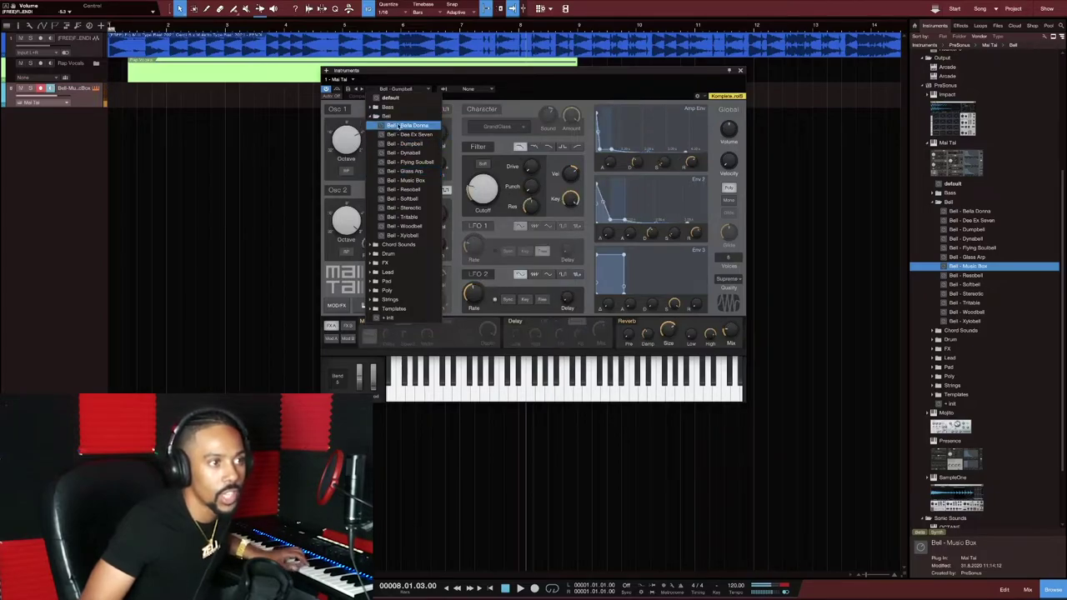
pyautogui.click(406, 180)
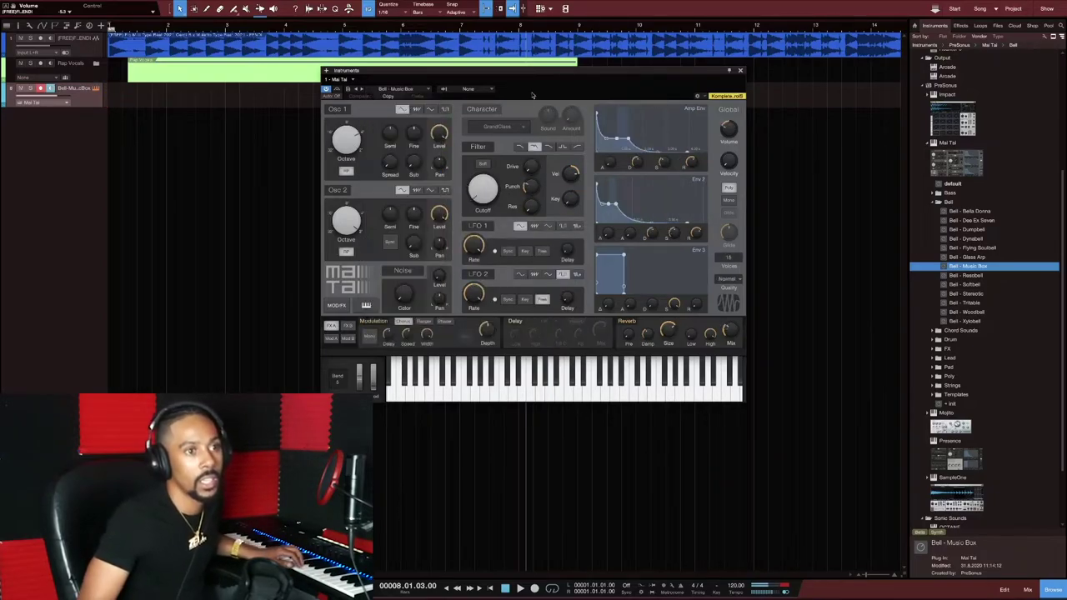
pyautogui.click(740, 72)
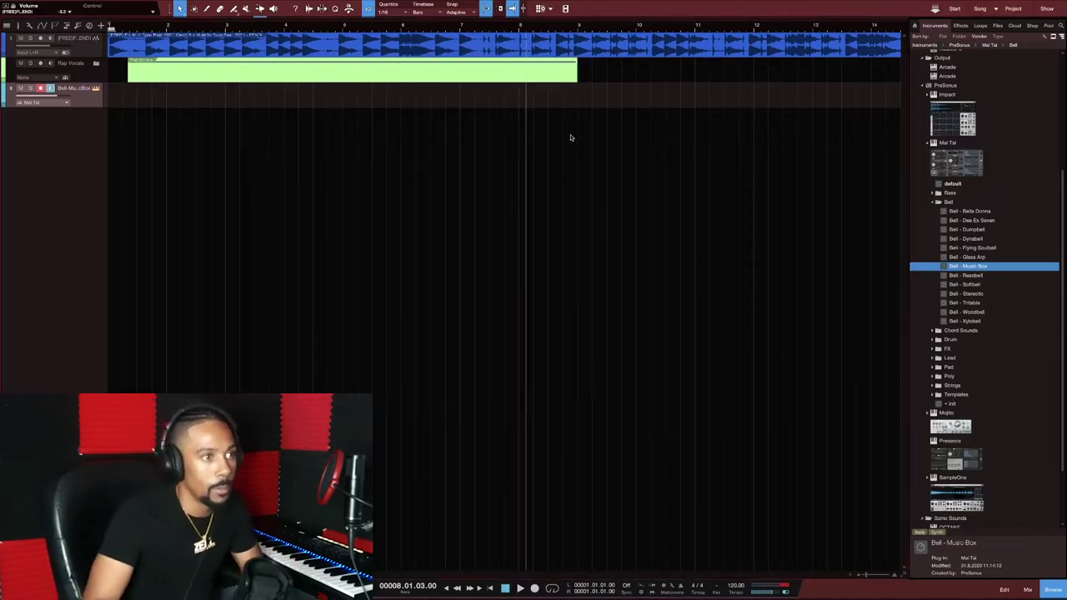
# Return to the song start and toggle monitoring off and on for the Bell - Music Box track while playing the keyboard
pyautogui.press(',')
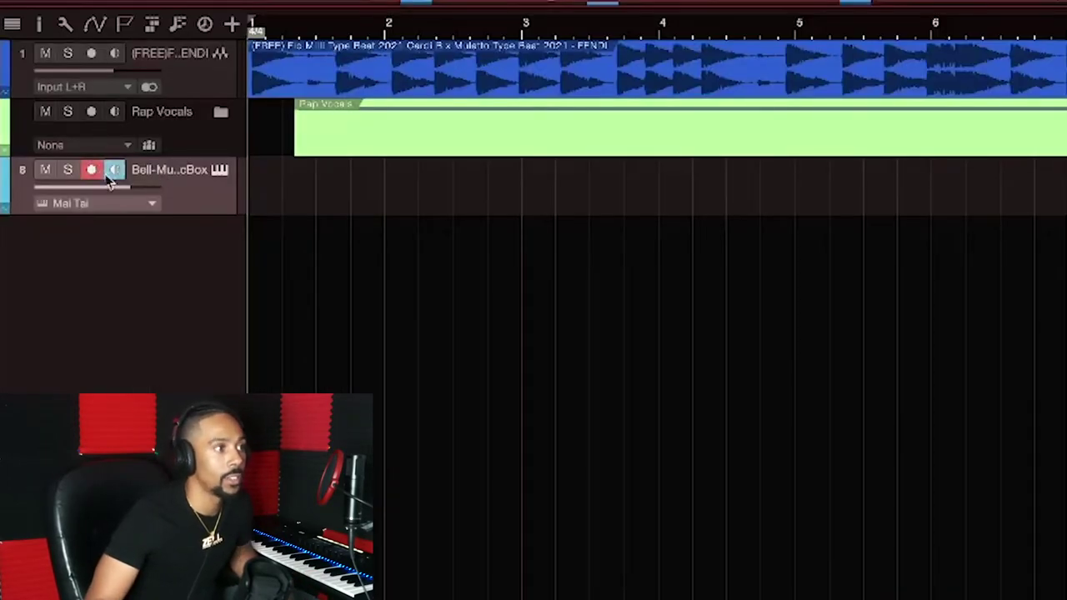
pyautogui.click(115, 170)
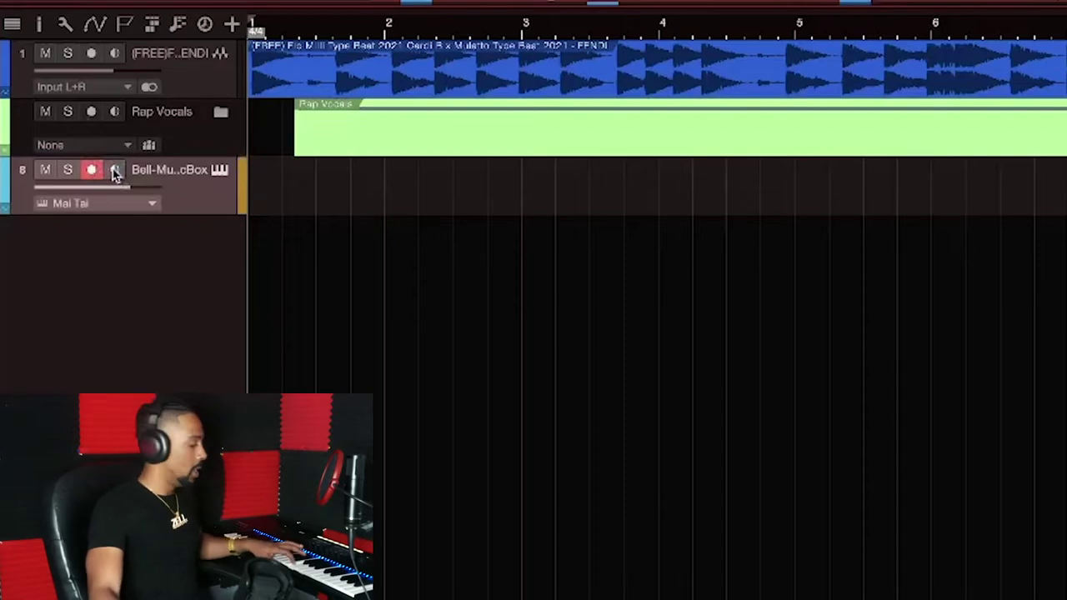
pyautogui.click(116, 172)
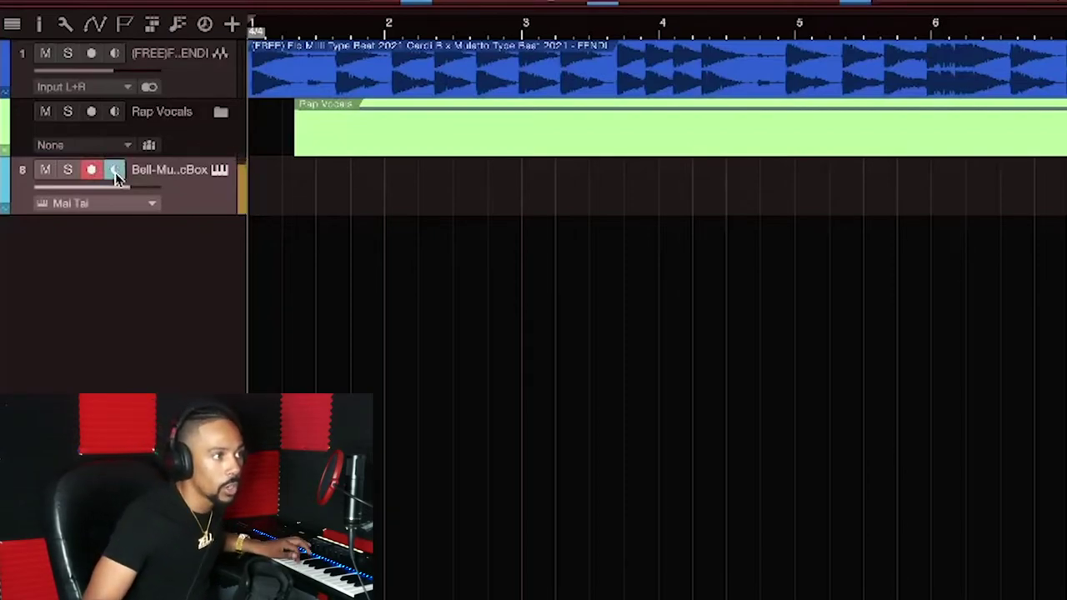
pyautogui.click(116, 171)
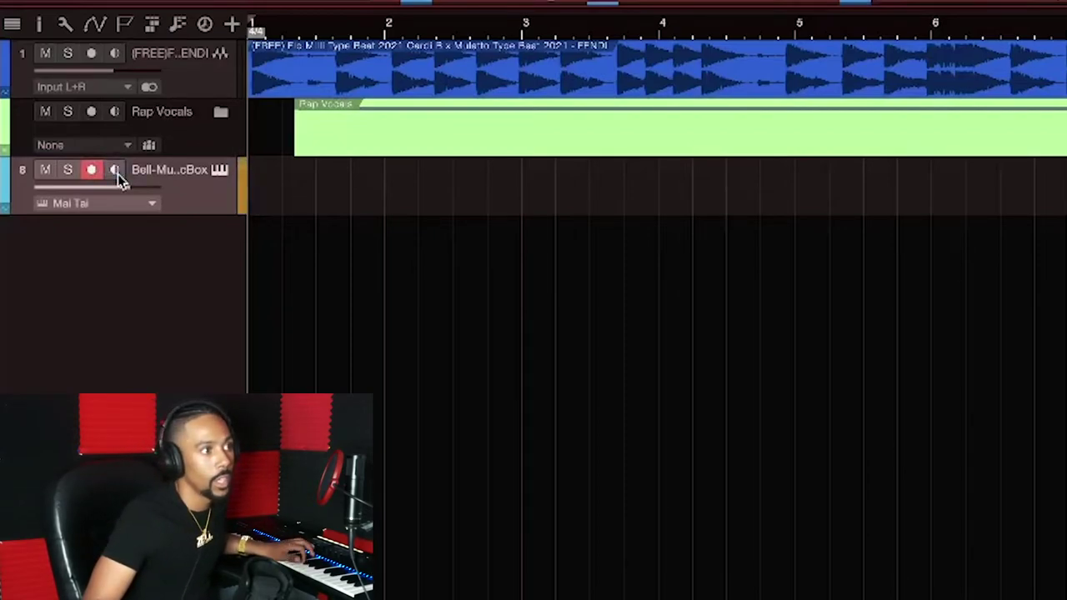
pyautogui.click(116, 171)
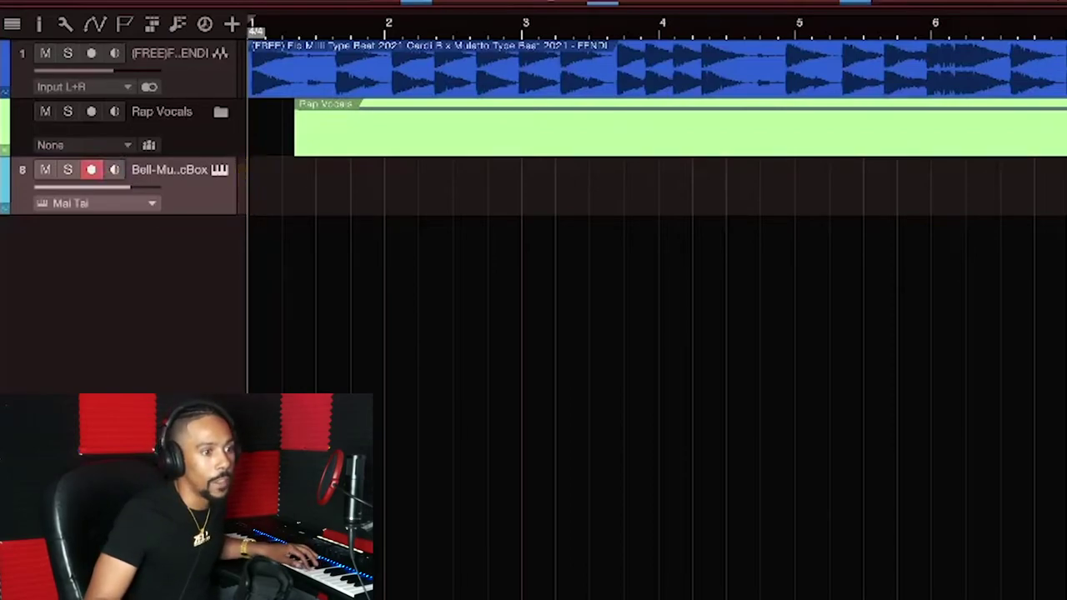
# Record a short test part on the Bell - Music Box track from the song start and delete it after playback
pyautogui.press('KP_Multiply')
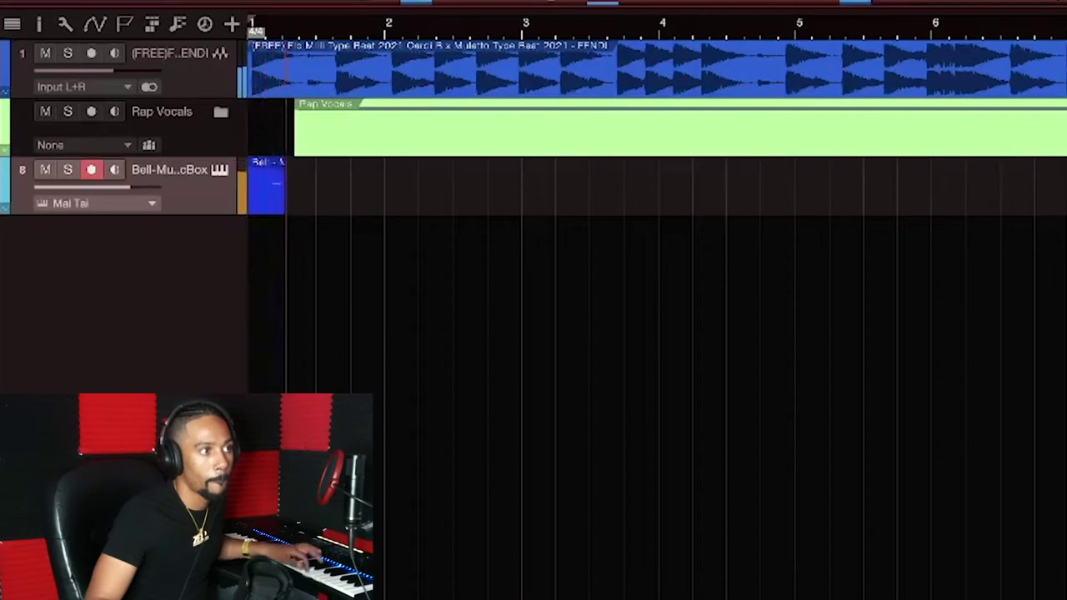
pyautogui.press('space')
pyautogui.press('space')
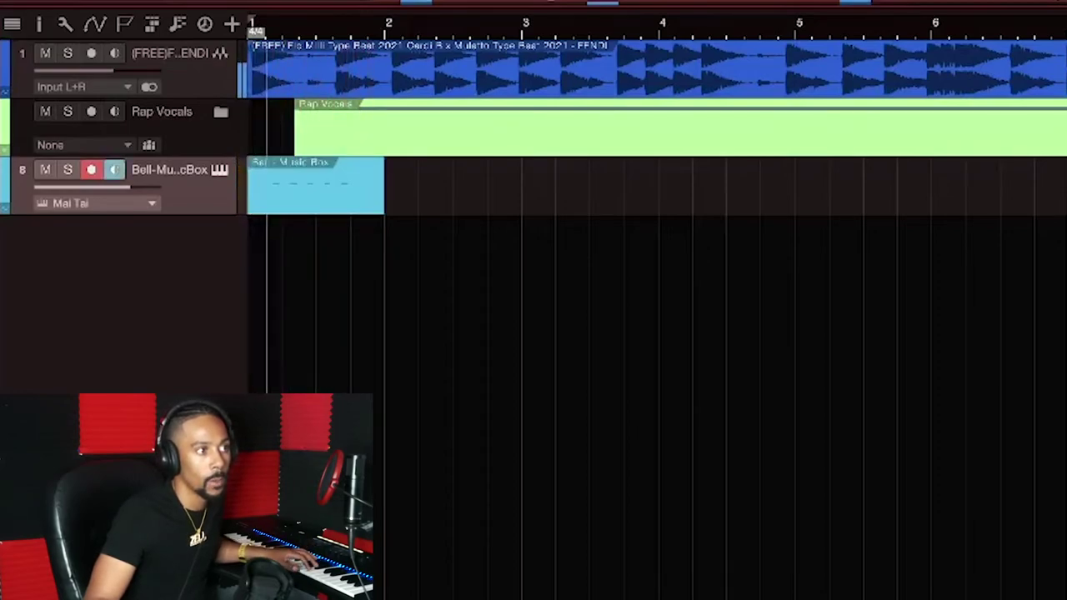
pyautogui.press('space')
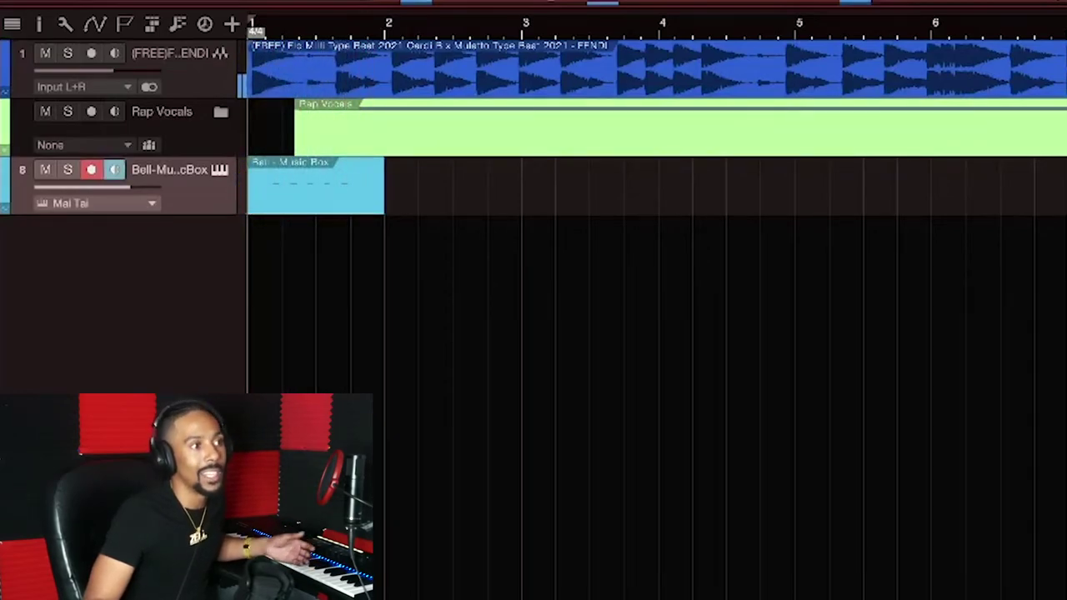
pyautogui.press('Delete')
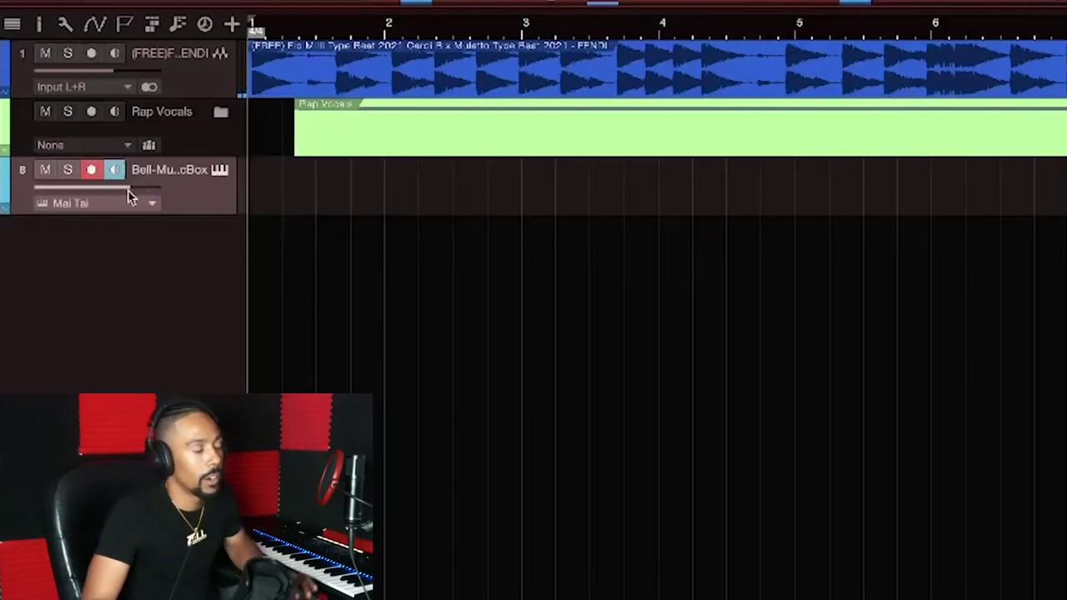
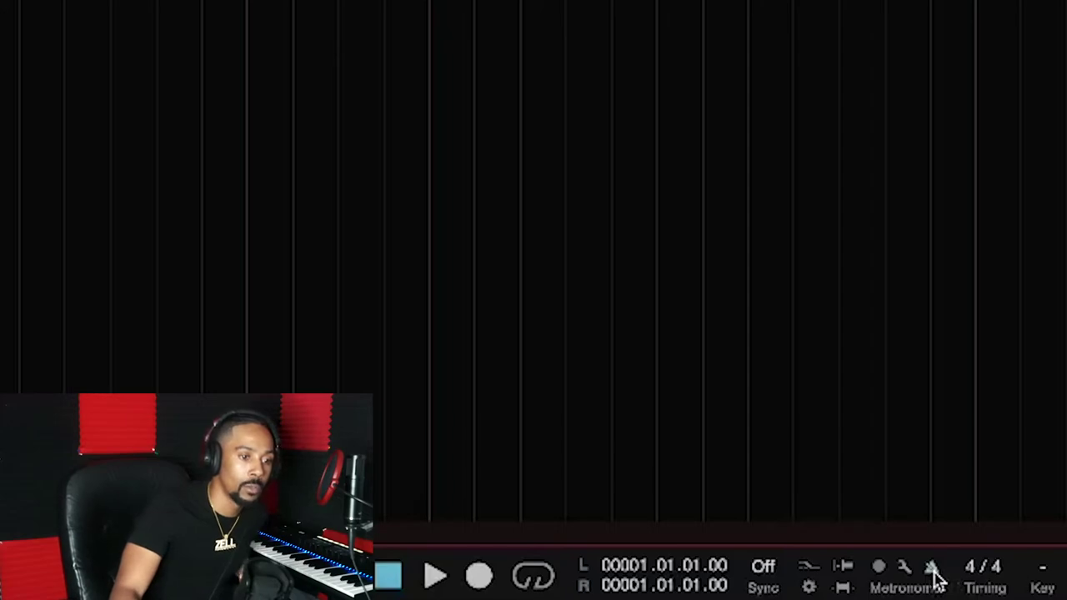
# Play the song from the start with the metronome on, turn off Input Quantize, and play it again
pyautogui.press('space')
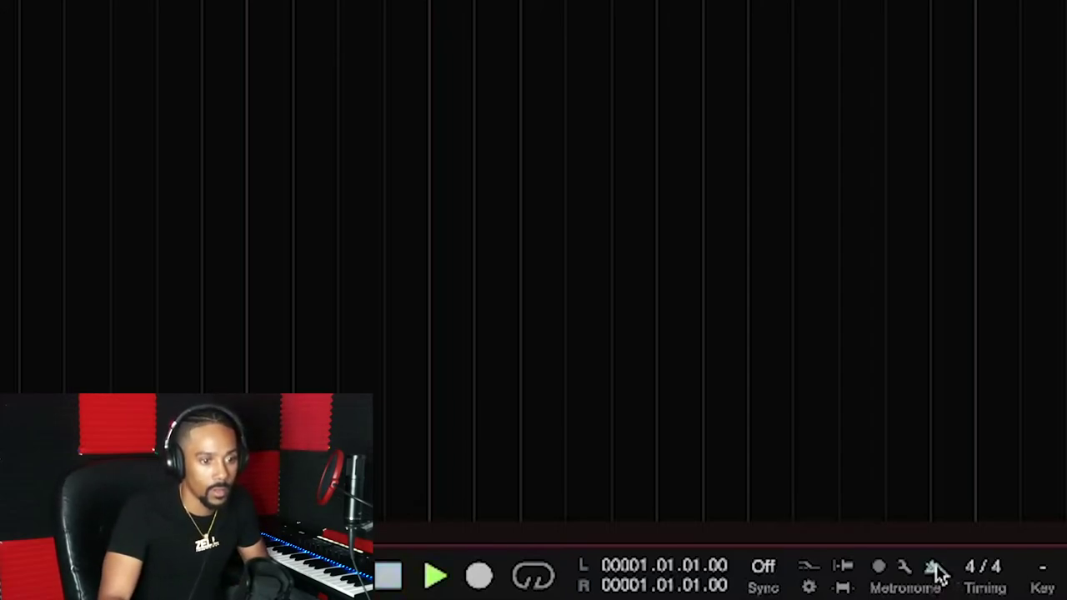
pyautogui.press('space')
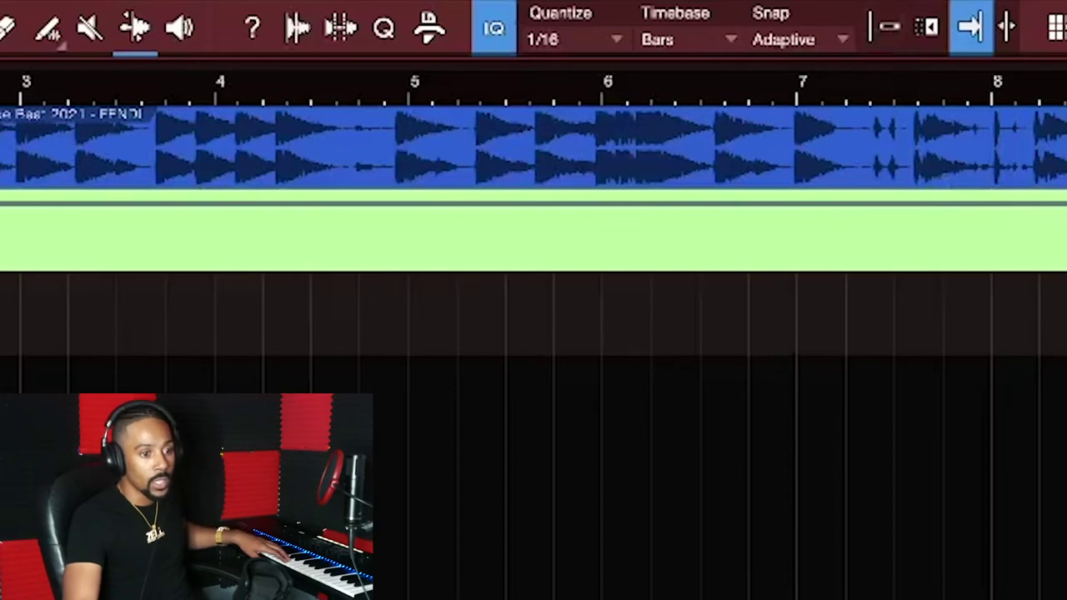
pyautogui.click(495, 32)
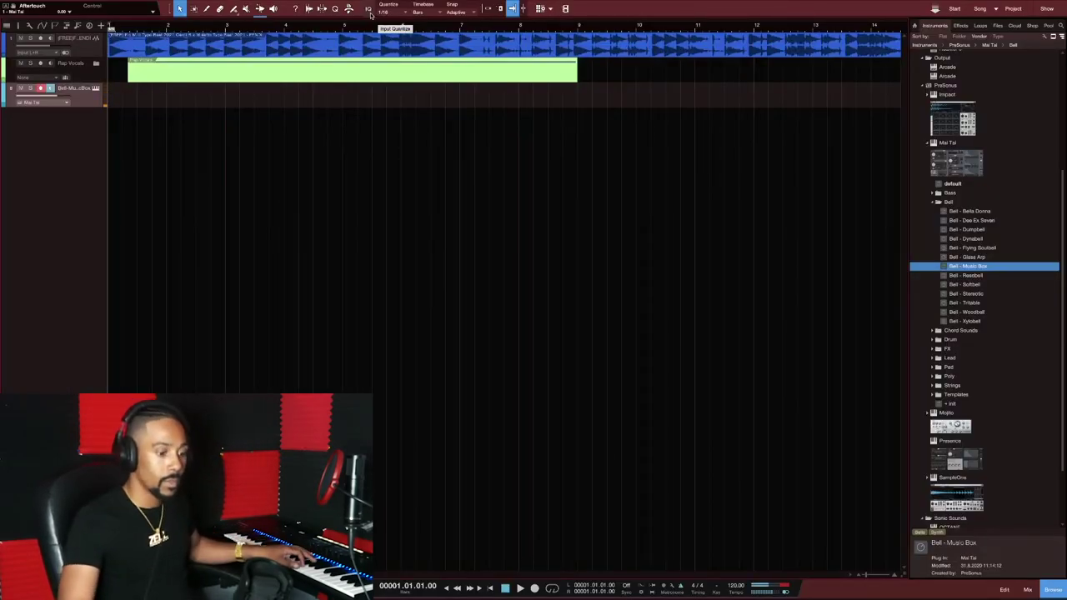
pyautogui.press('space')
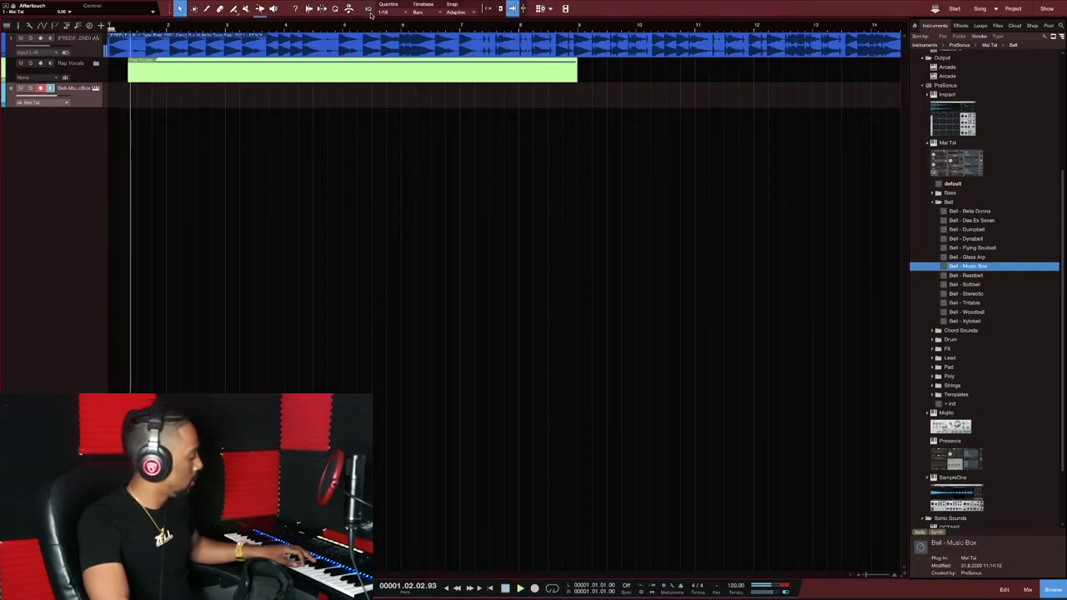
pyautogui.press('space')
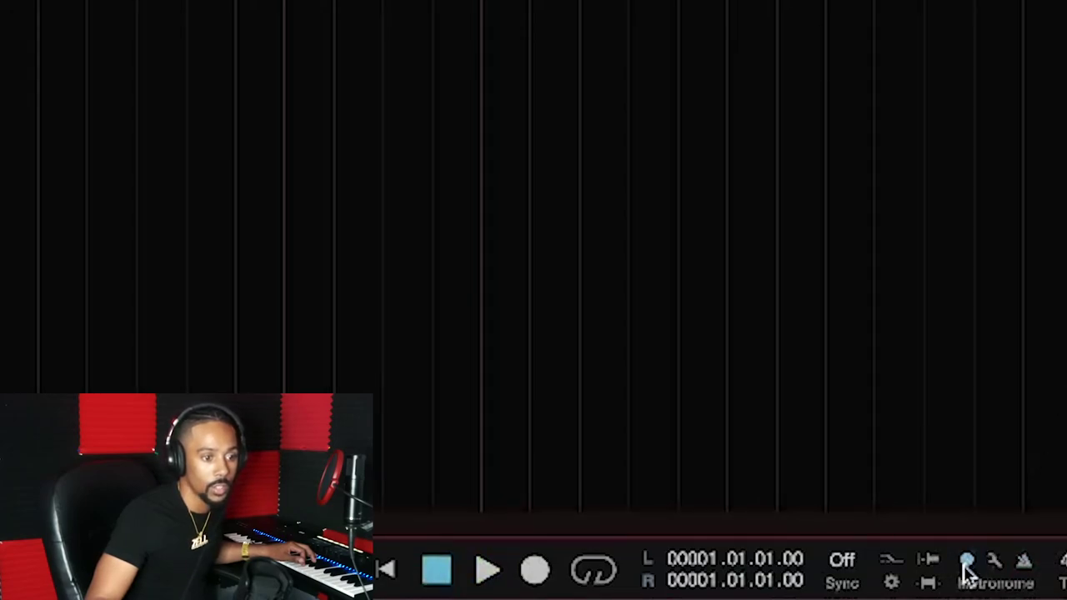
# With the metronome precount on, record a part of nearly four bars on the Bell - Music Box track and play it back
pyautogui.click(535, 575)
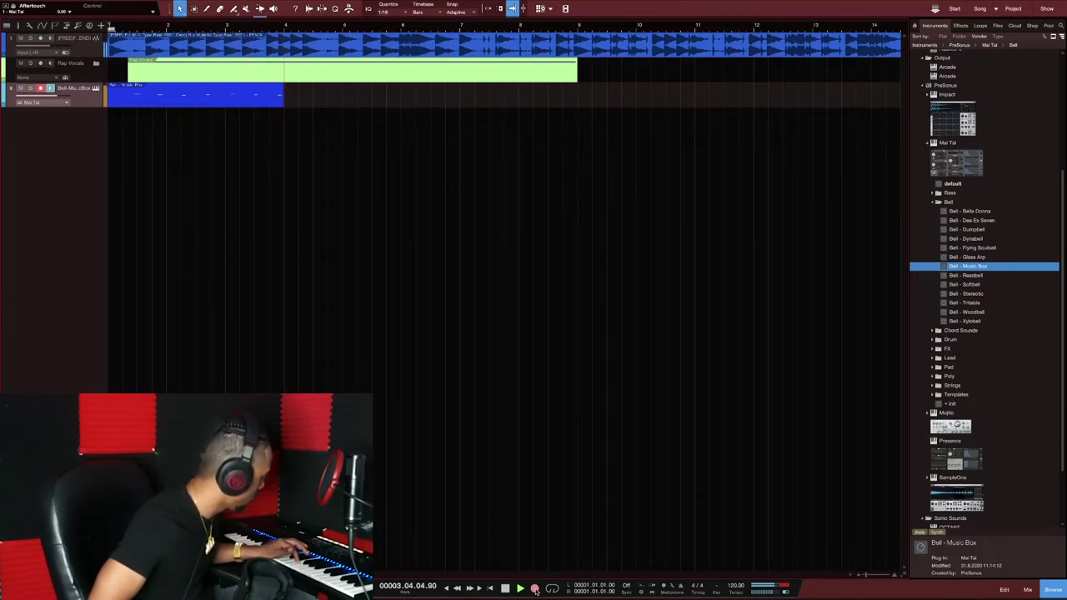
pyautogui.press('space')
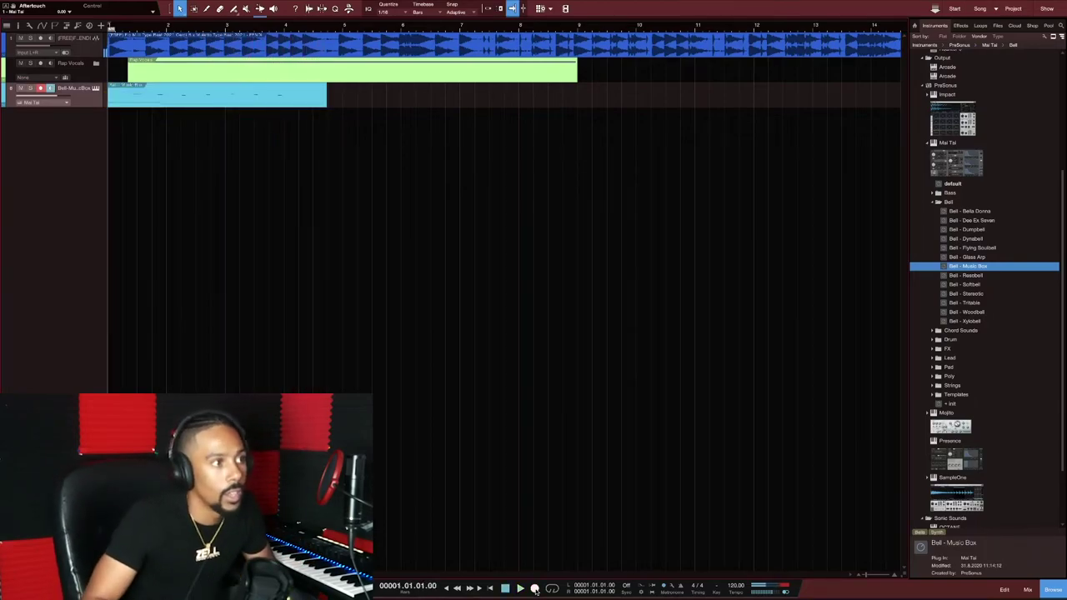
pyautogui.press('space')
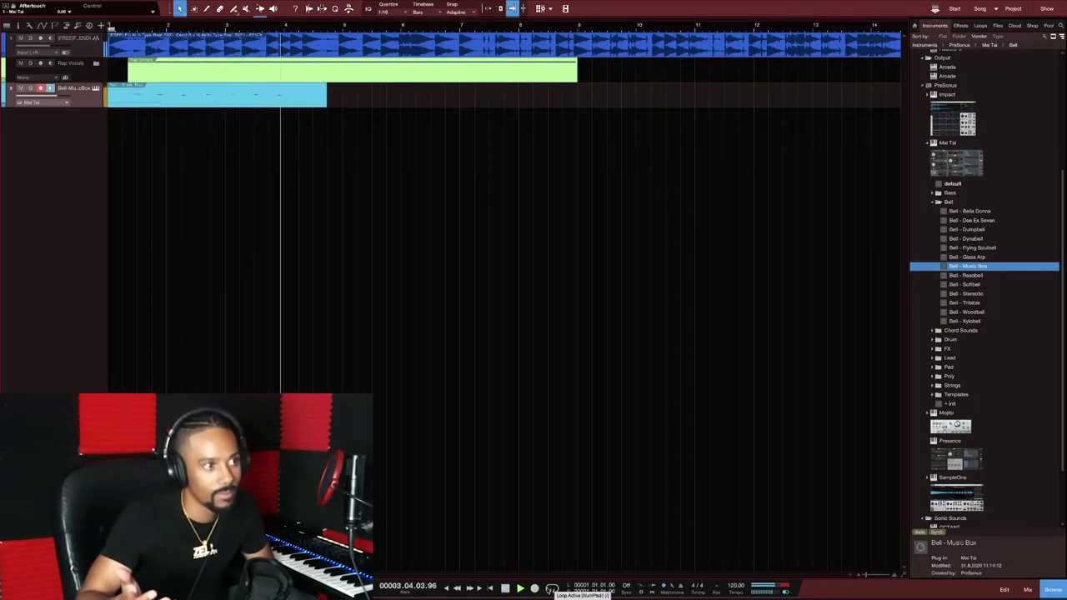
pyautogui.press('space')
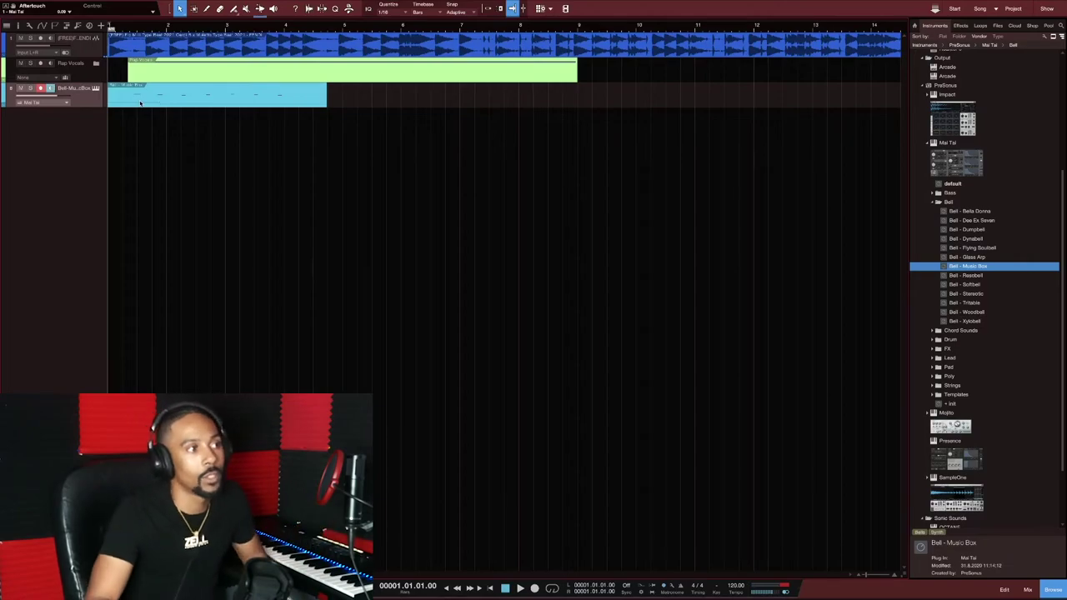
# Expand the Rap Vocals folder and record a take of about 7.5 bars on RapVocals2, armed and with input monitoring on
pyautogui.click(90, 73)
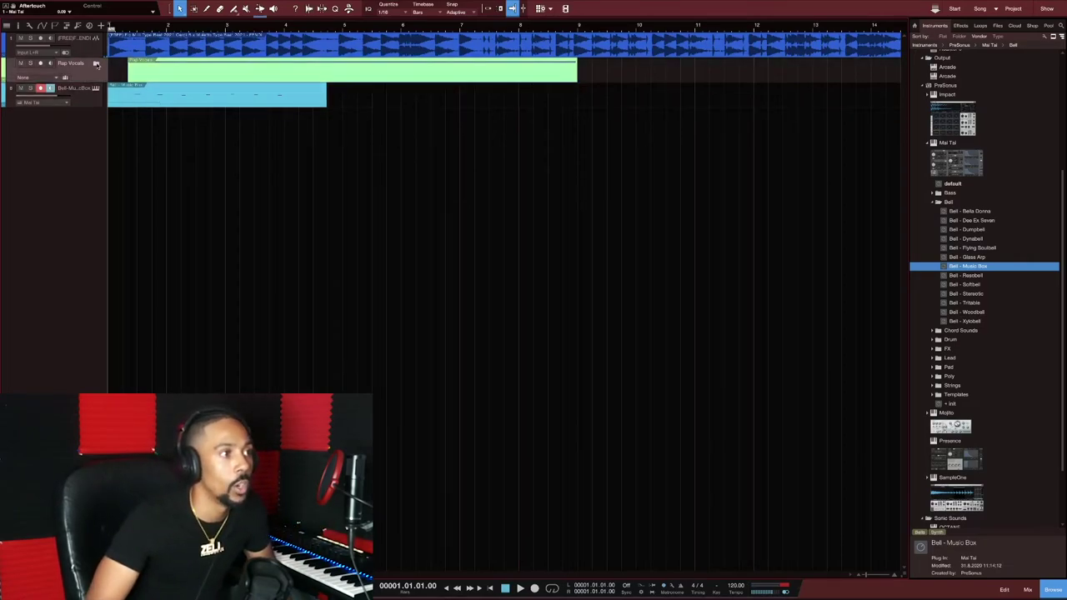
pyautogui.click(95, 64)
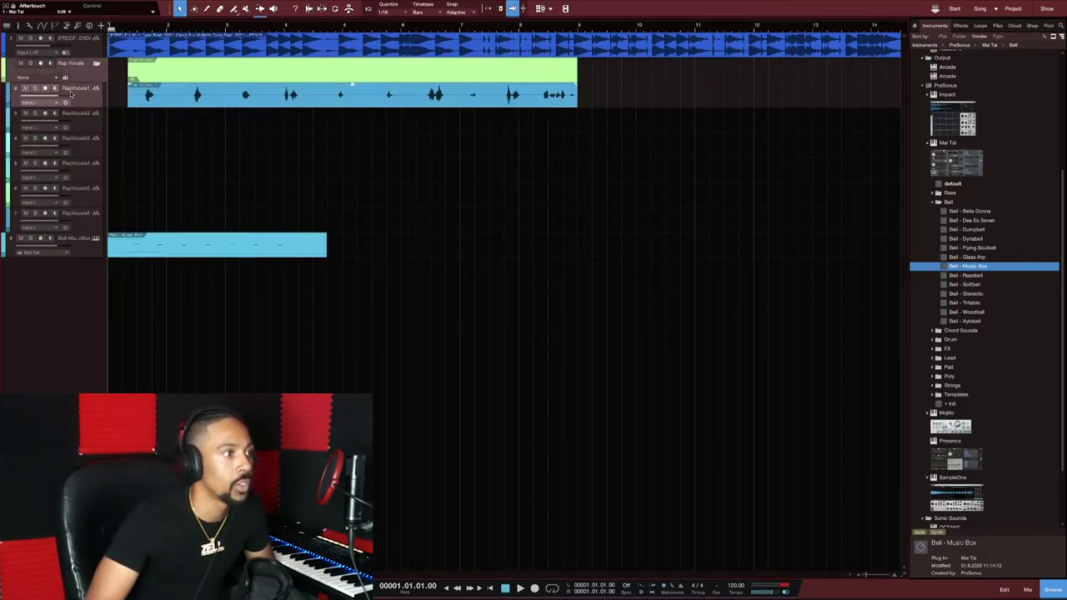
pyautogui.click(83, 122)
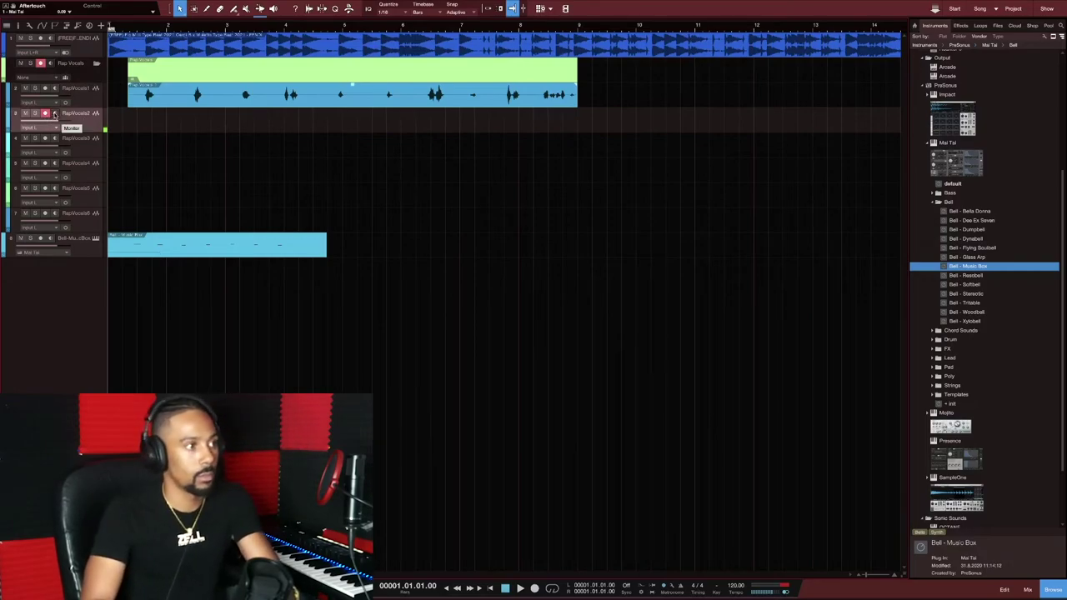
pyautogui.click(55, 113)
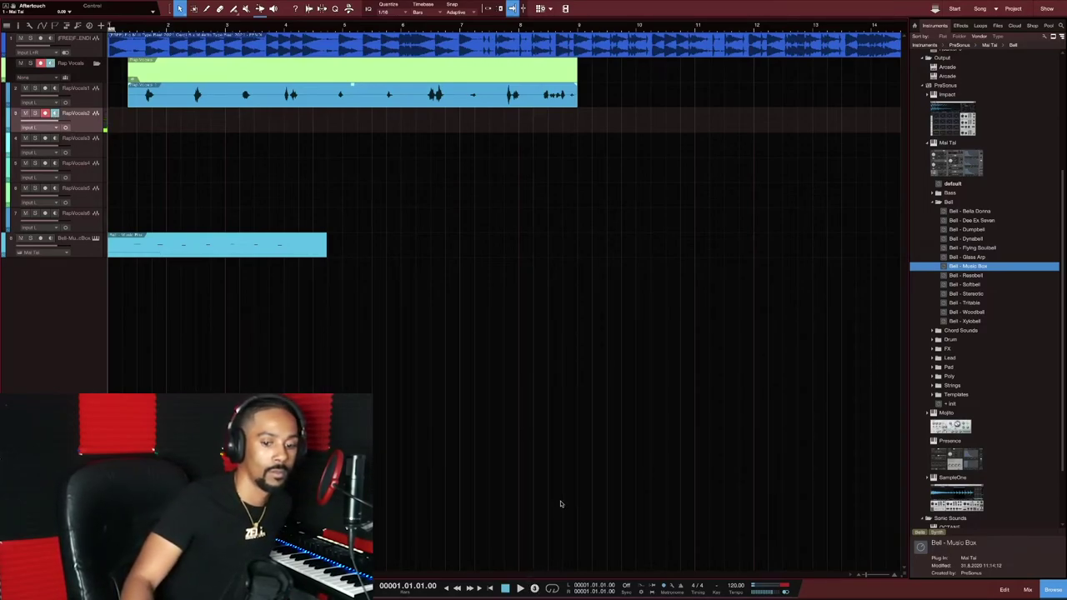
pyautogui.press('KP_Multiply')
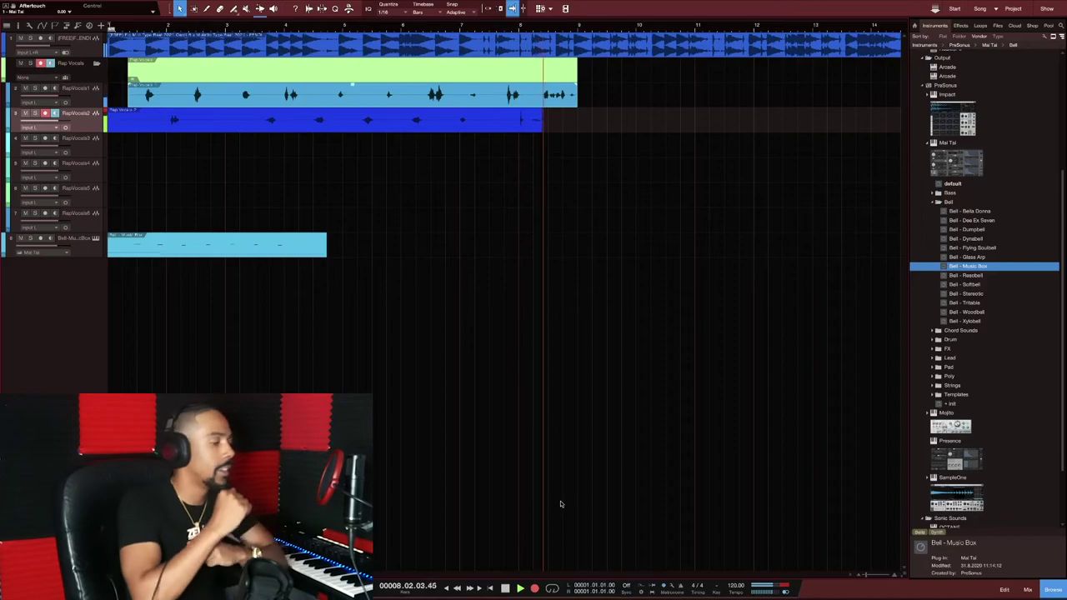
pyautogui.press('space')
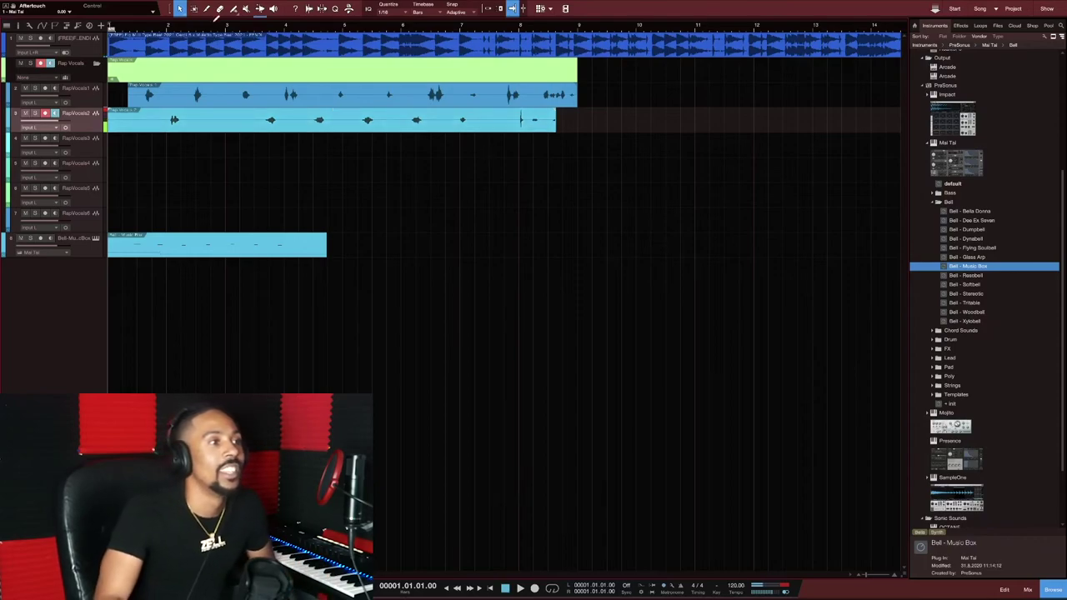
# Split the RapVocals2 clip on both sides of the start of bar 8, delete the middle piece, and trim the clip's start to just before bar 2
pyautogui.click(207, 9)
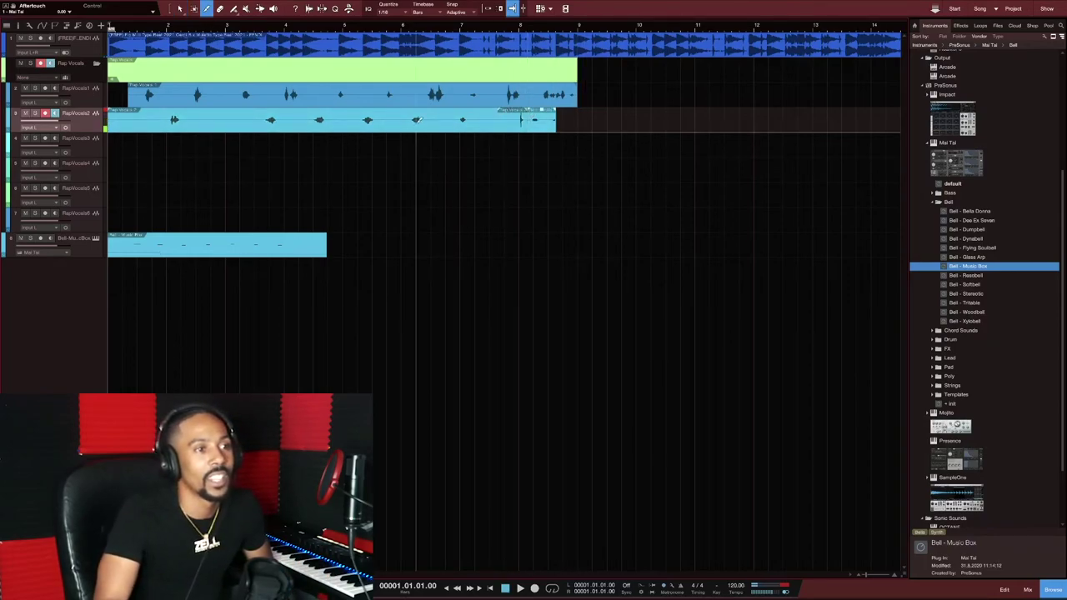
pyautogui.click(180, 8)
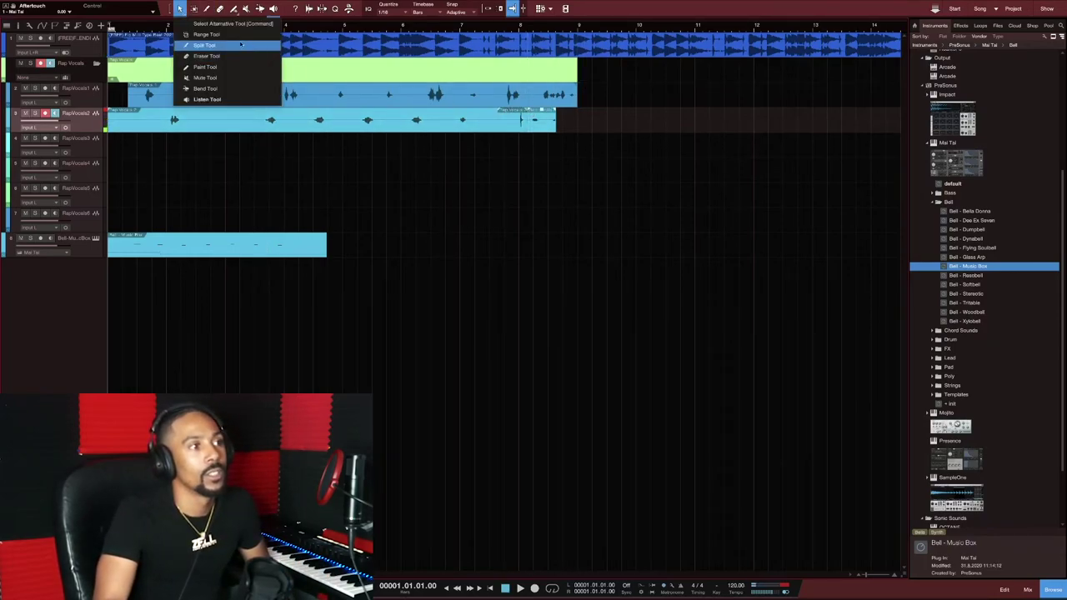
pyautogui.click(470, 179)
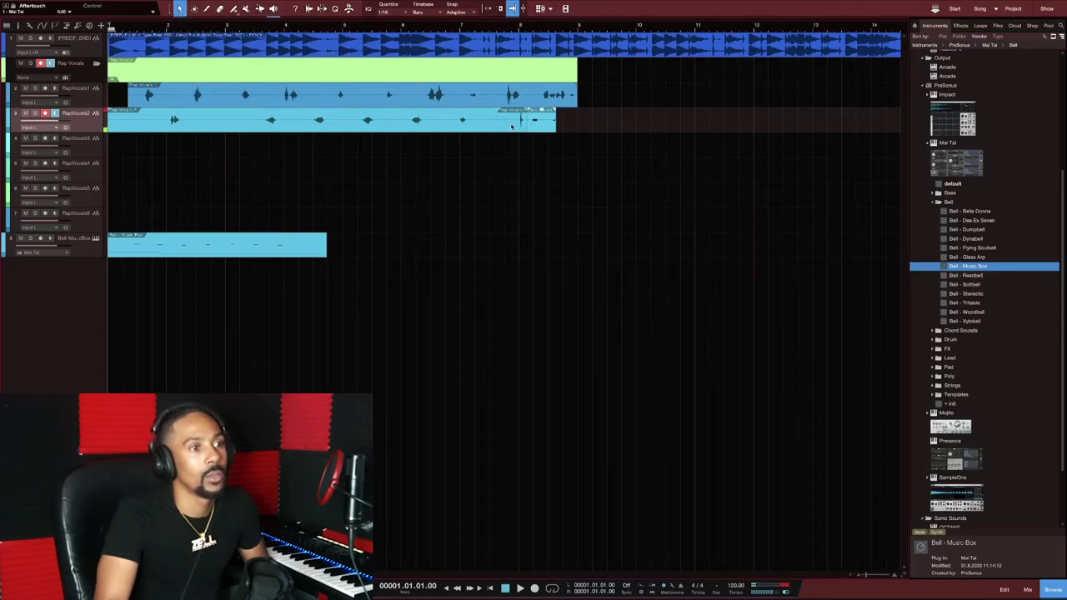
pyautogui.press('Delete')
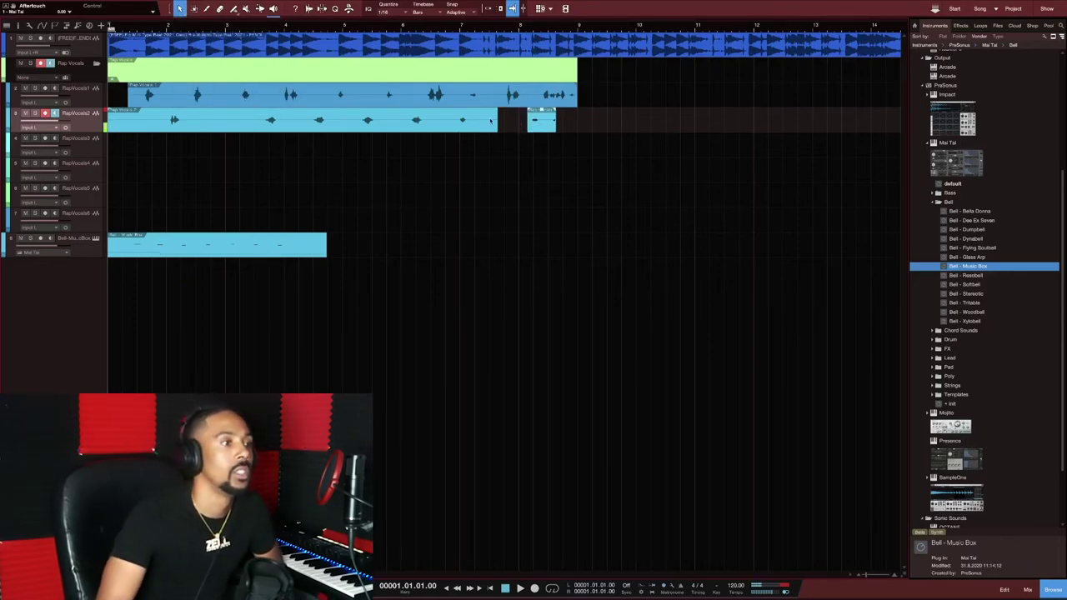
pyautogui.click(126, 124)
pyautogui.moveTo(107, 121); pyautogui.dragTo(159, 125)
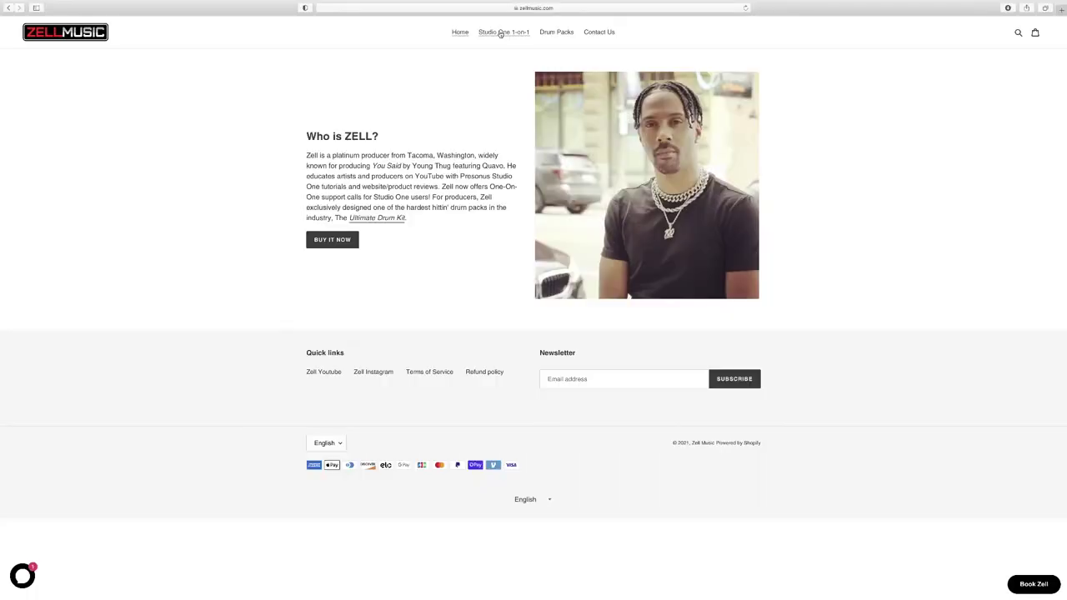
# On zellmusic.com in the browser, view the 60-minute Studio One consultation booking and open the Good Vibez Ultimate Drum-Kit product page
pyautogui.click(500, 34)
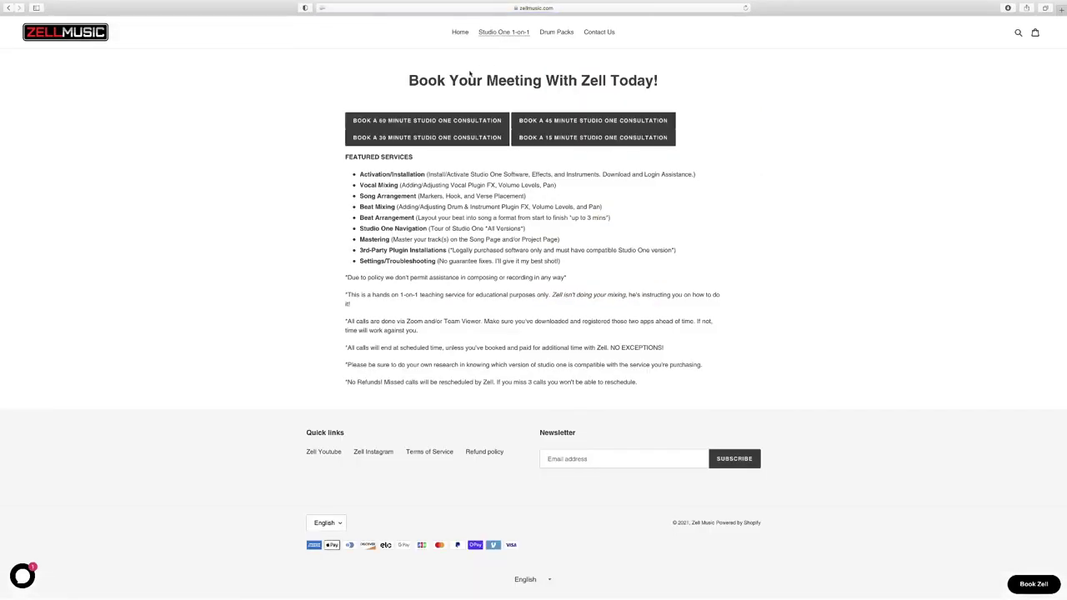
pyautogui.click(439, 121)
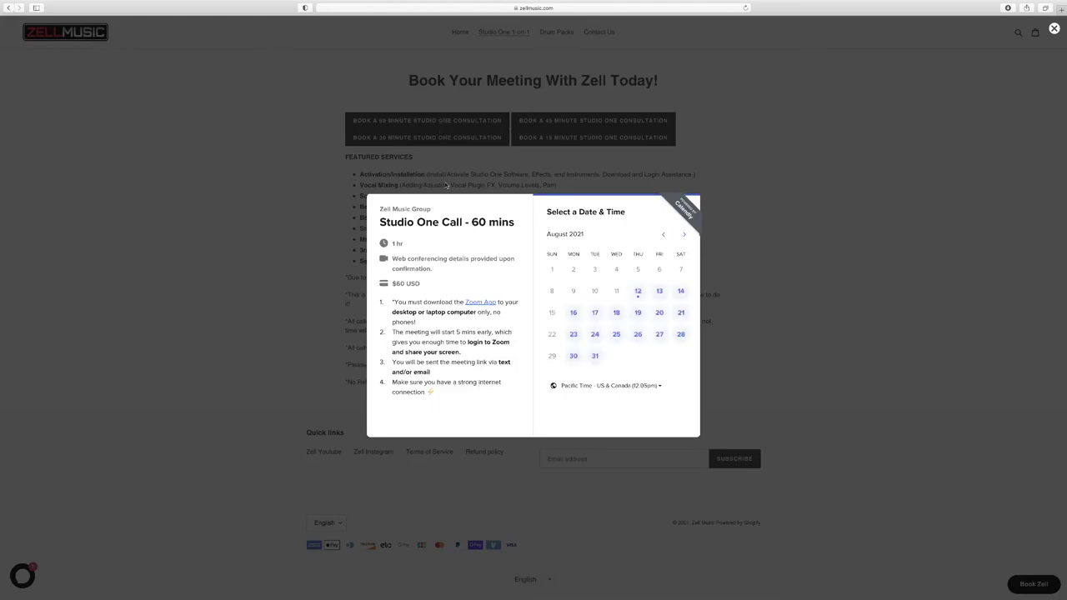
pyautogui.click(524, 159)
pyautogui.click(555, 31)
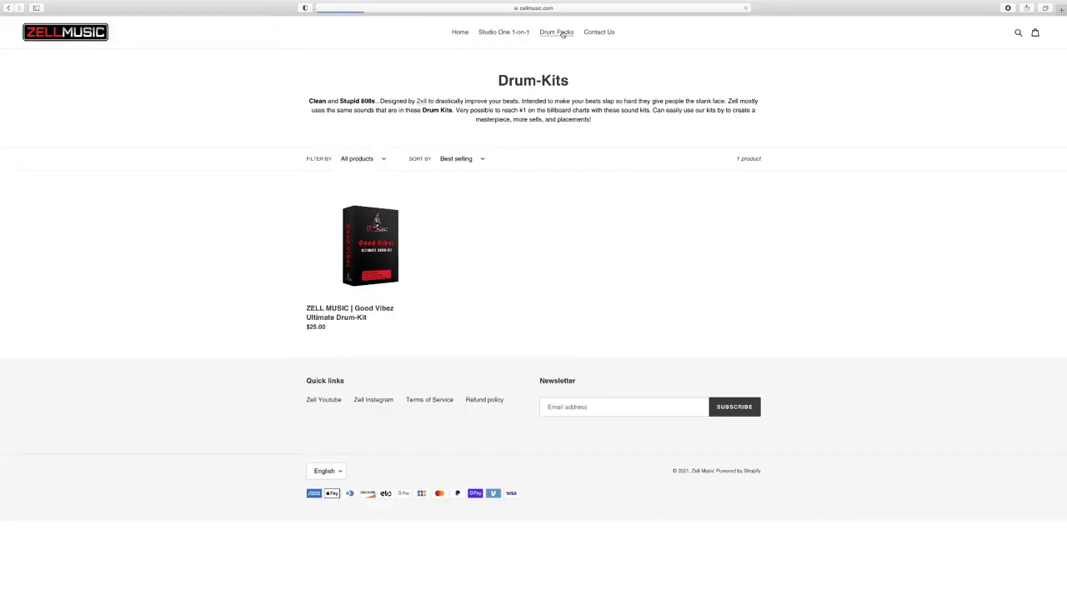
pyautogui.click(378, 225)
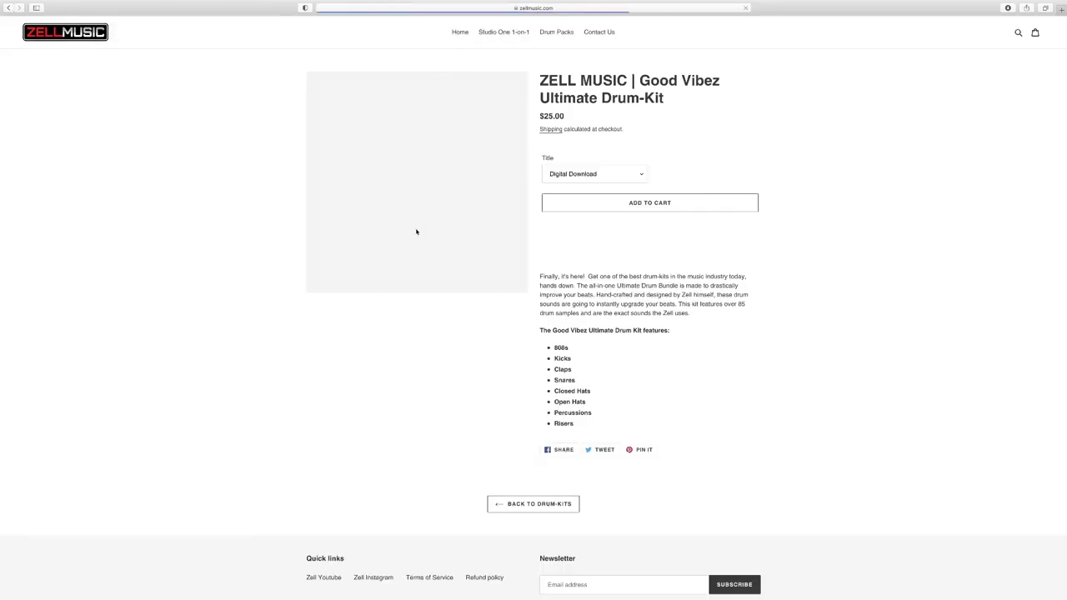